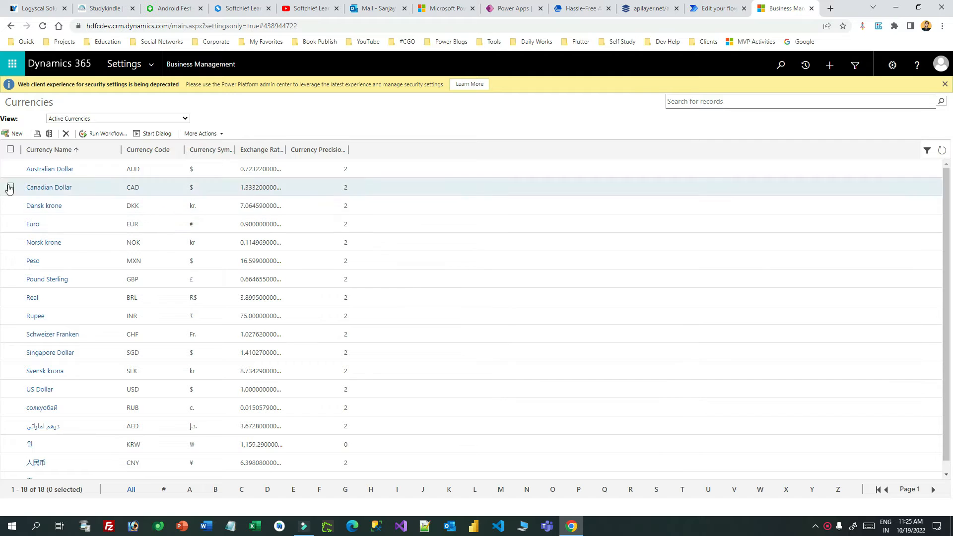
Select the Euro record in the active currencies list.
drag(21, 102, 66, 100)
click(66, 100)
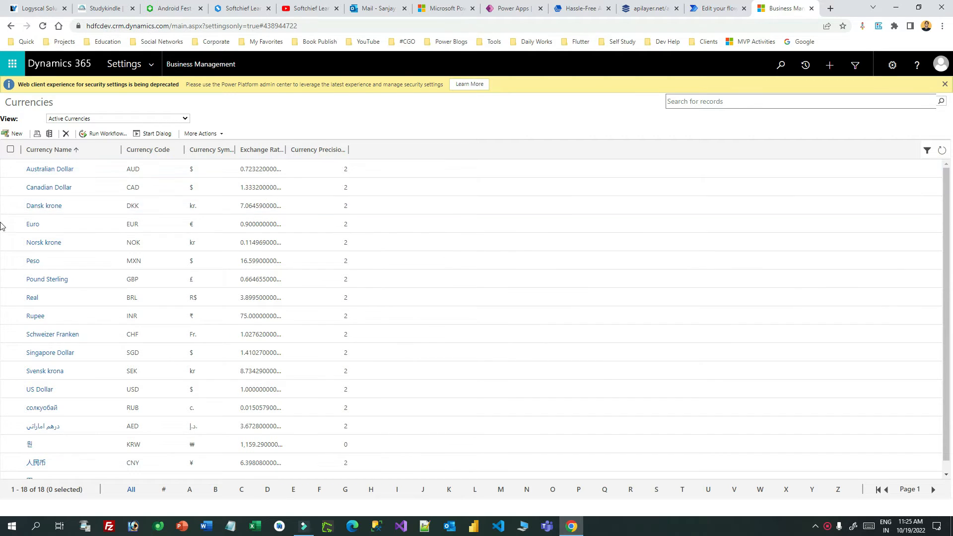
click(10, 189)
click(11, 190)
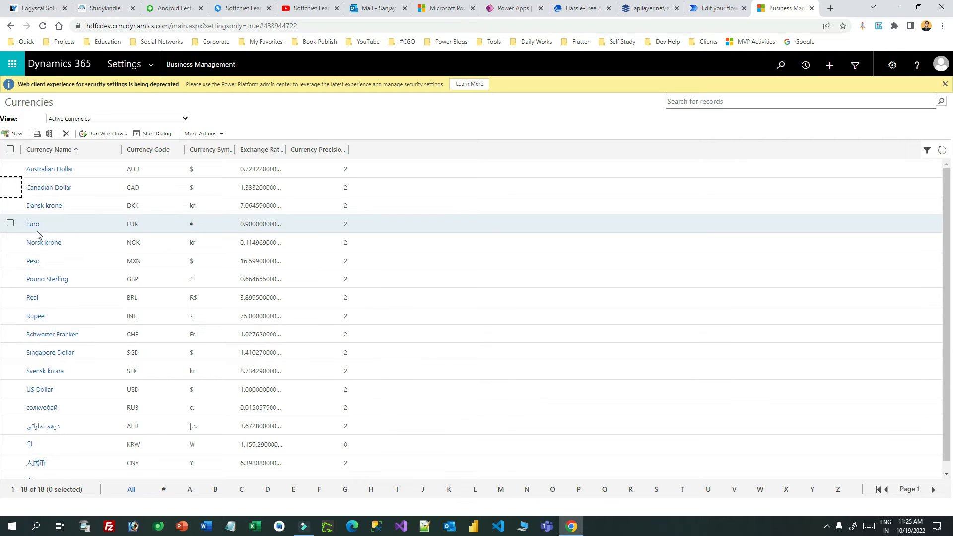
click(10, 224)
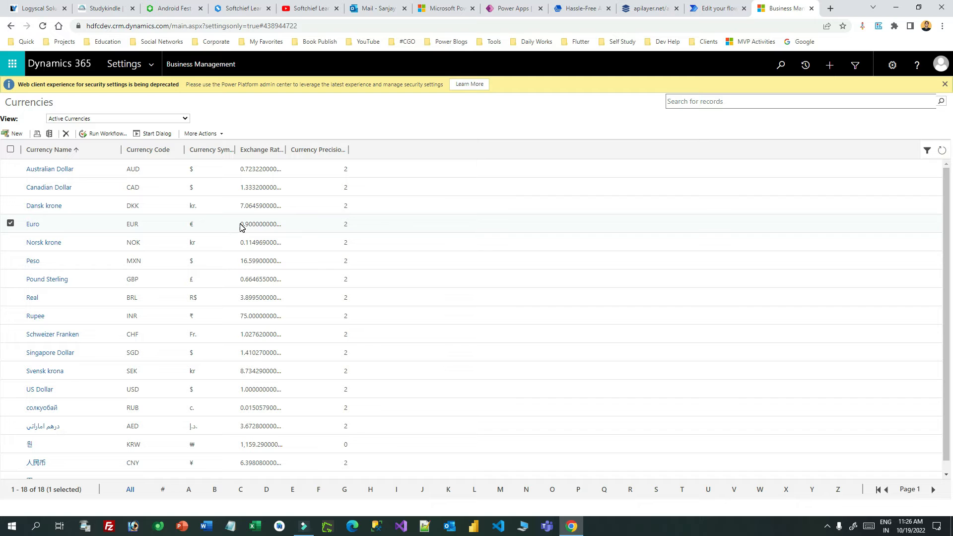
Search the web in a new browser tab for the exchange rate of 1 USD to euro.
click(830, 8)
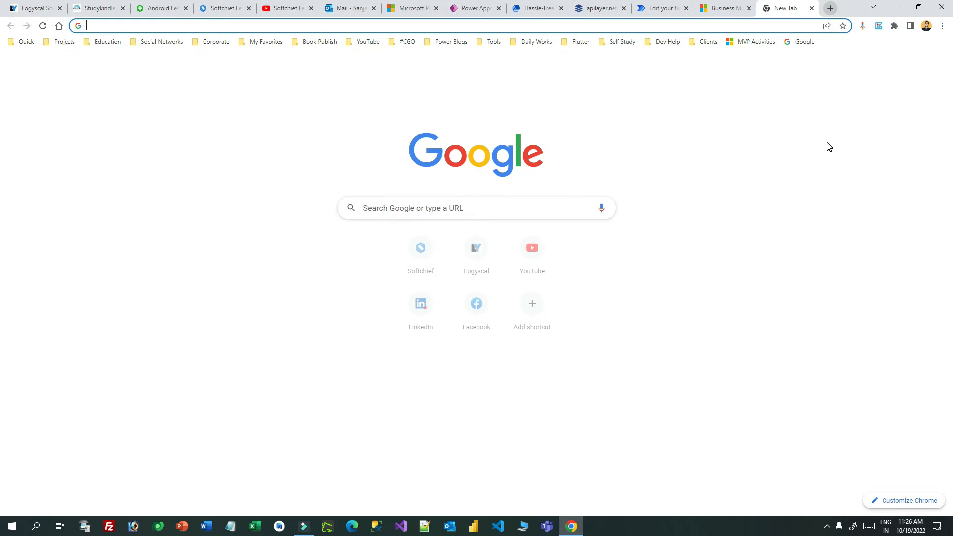
text(1 usd)
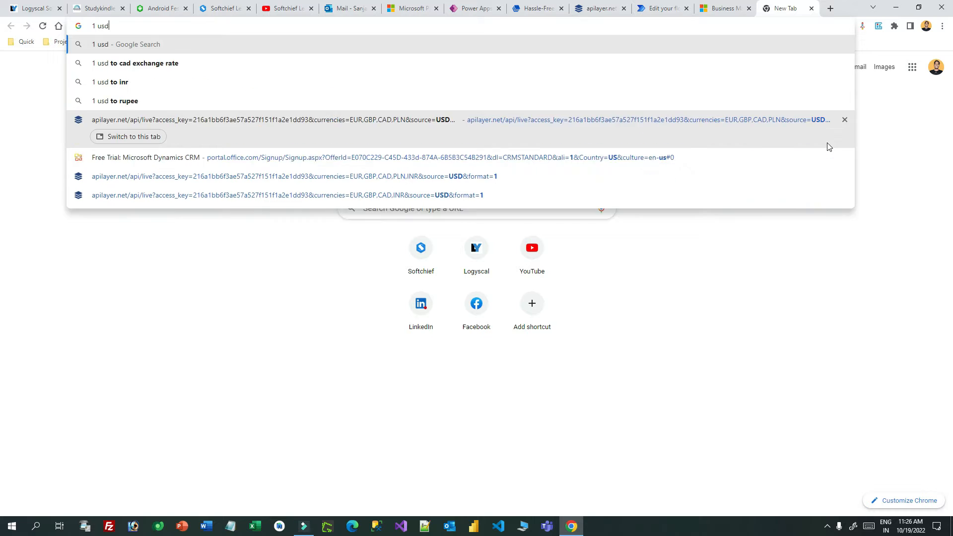
text( to )
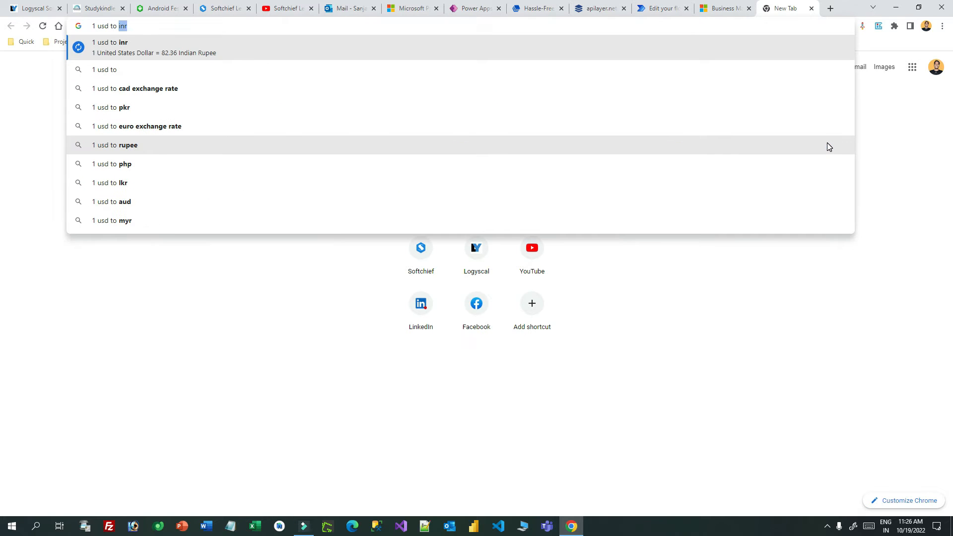
text(euro)
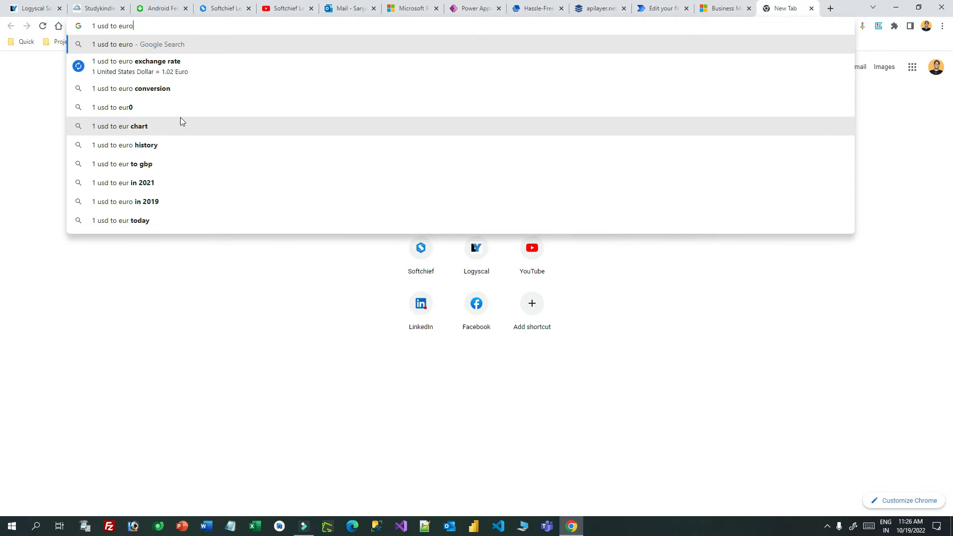
click(179, 64)
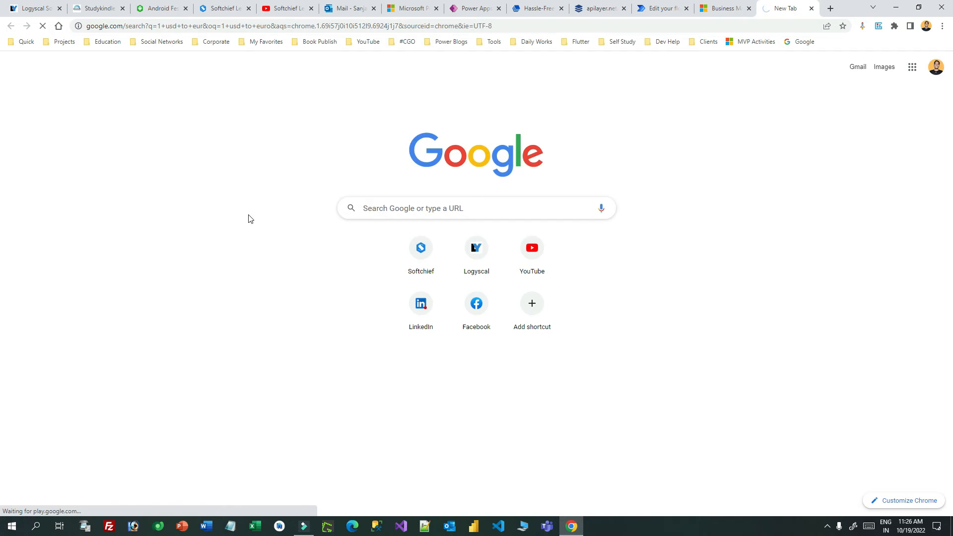
drag(114, 172, 187, 173)
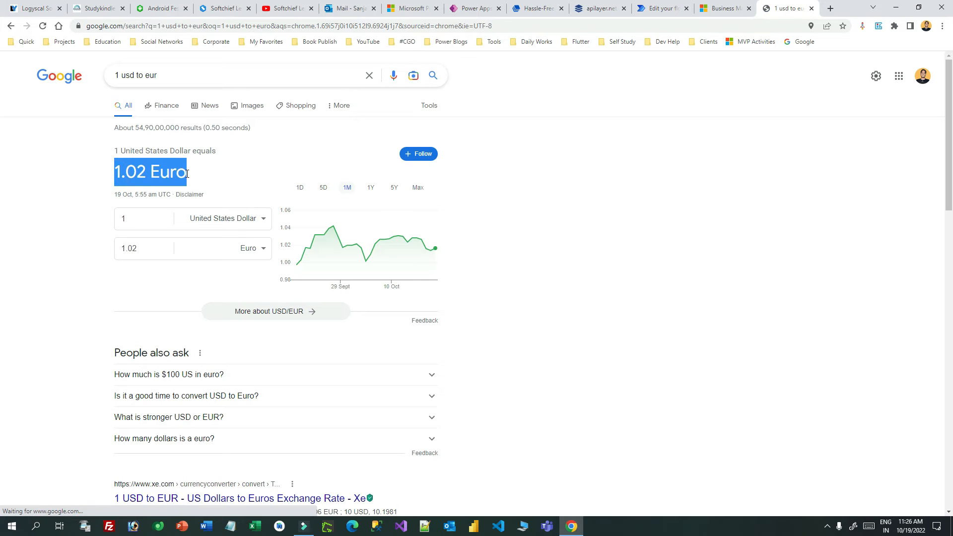
click(138, 174)
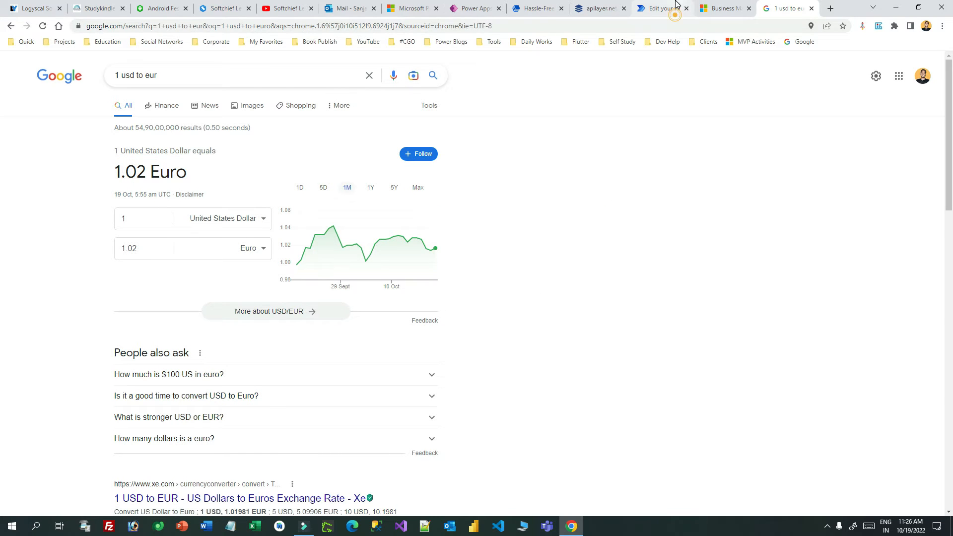
Return to the Dynamics 365 currencies list and try to open the Euro record in its own window.
click(722, 9)
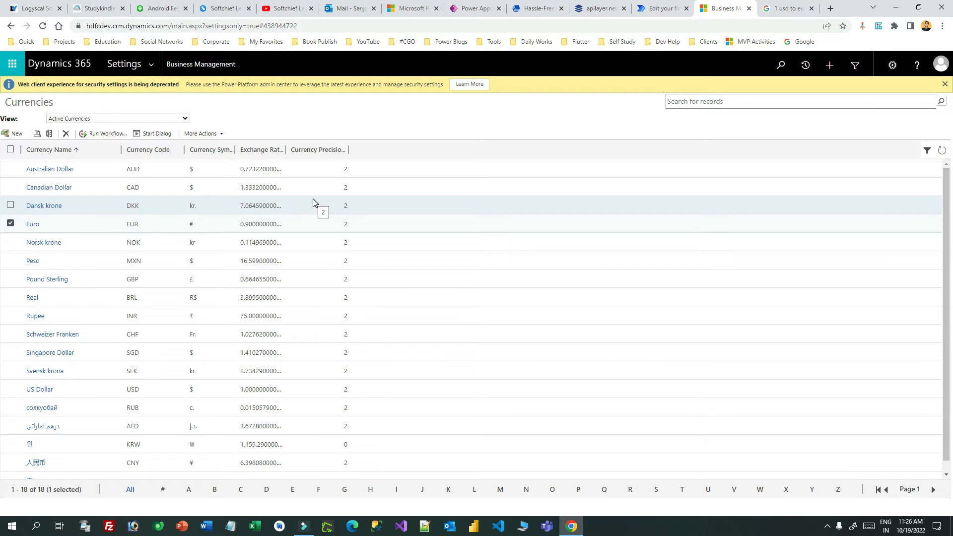
click(304, 227)
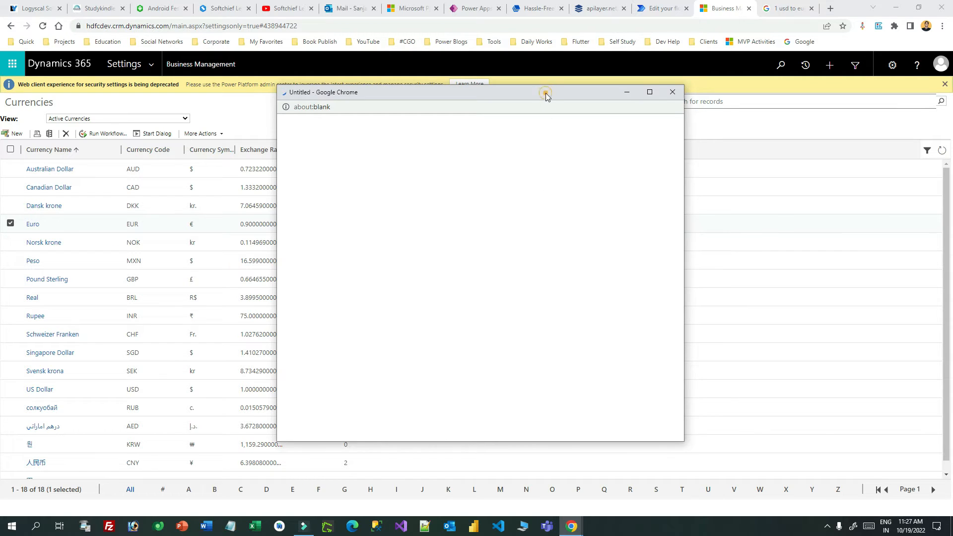
drag(546, 93, 533, 97)
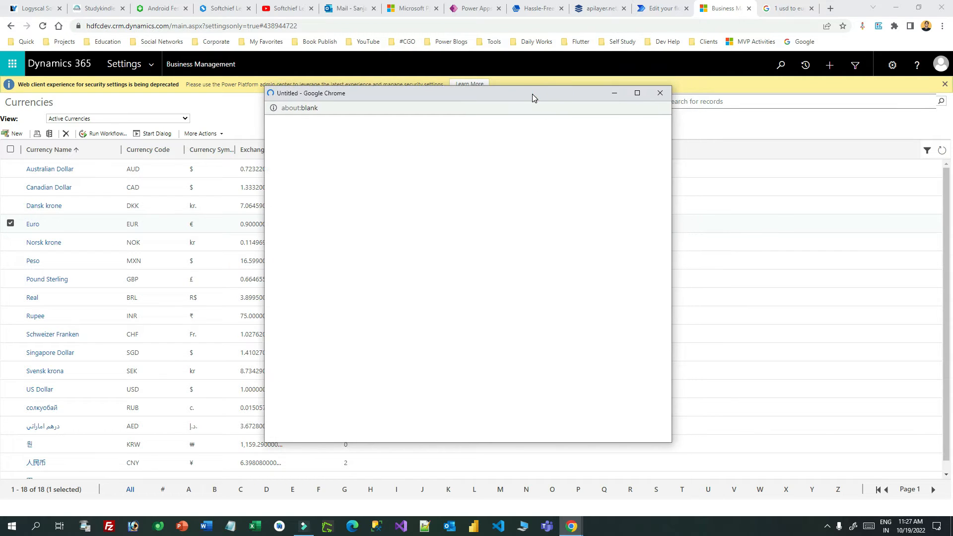
click(660, 93)
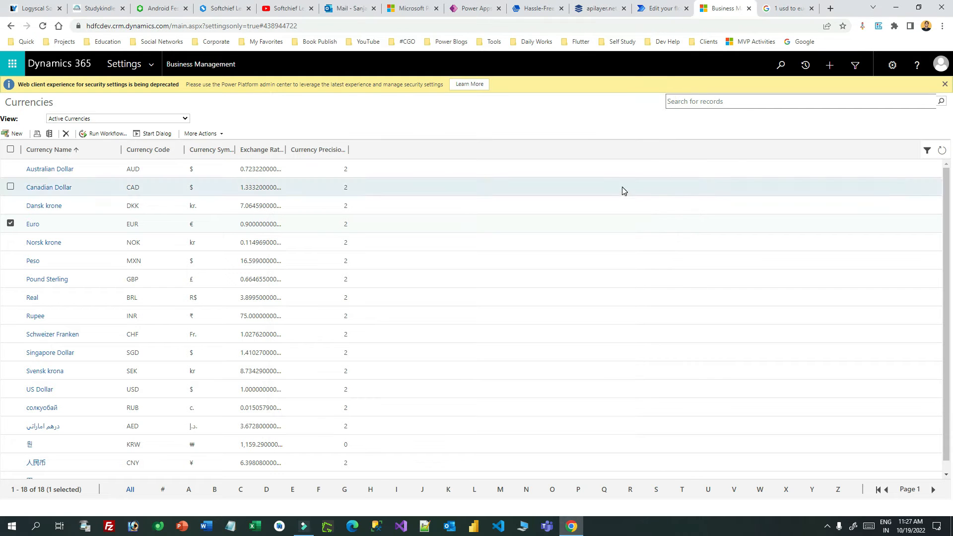
Open the APILayer website and look through the editor's picks on its API marketplace home page.
click(593, 10)
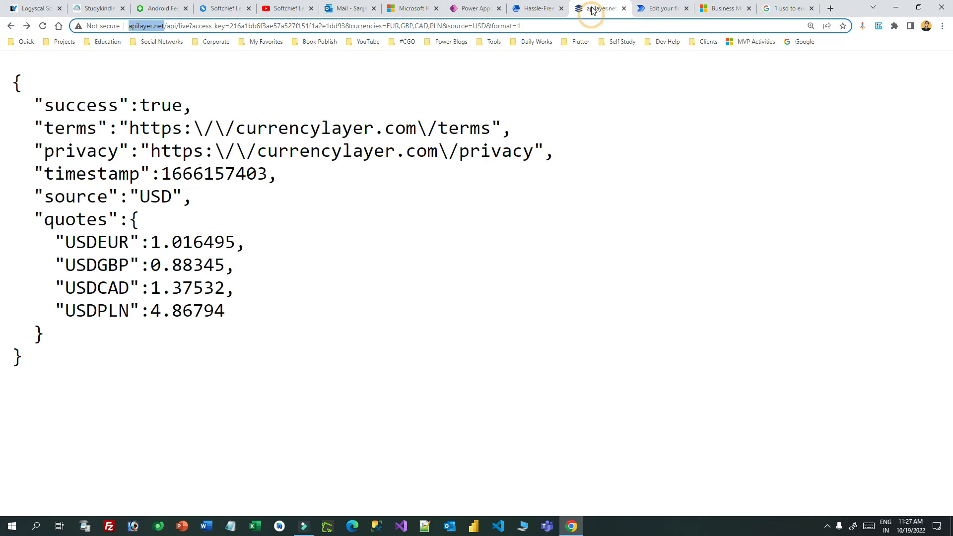
click(530, 9)
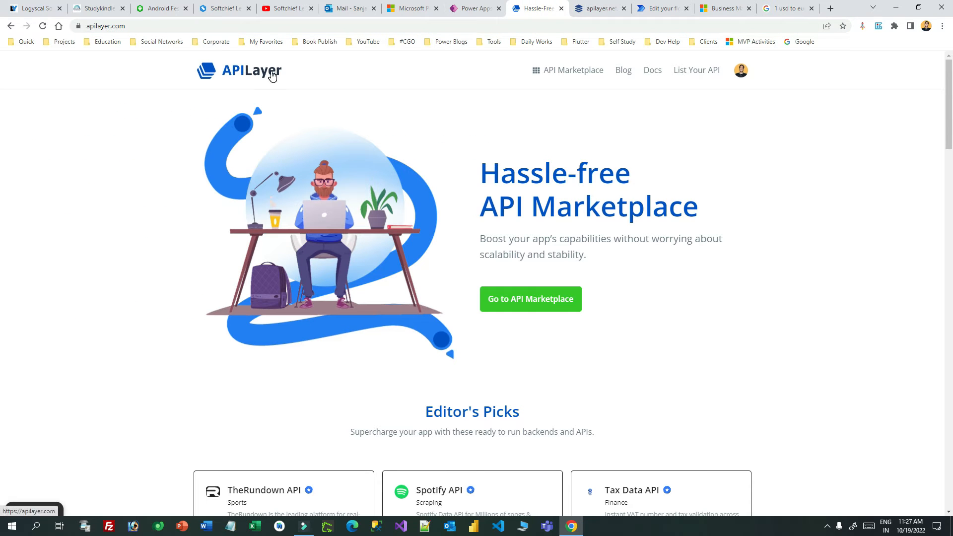
scroll(606, 240, down, 8)
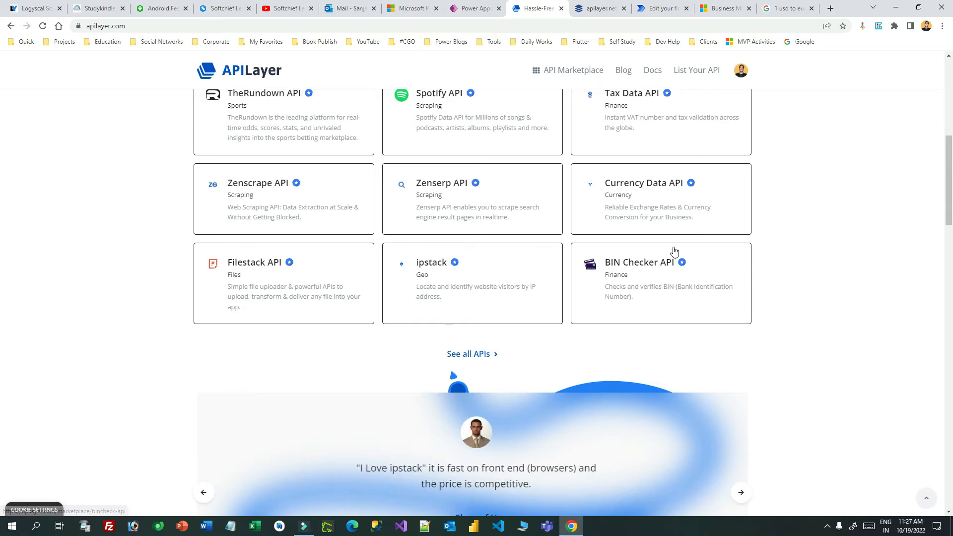
scroll(673, 251, up, 2)
scroll(674, 252, up, 6)
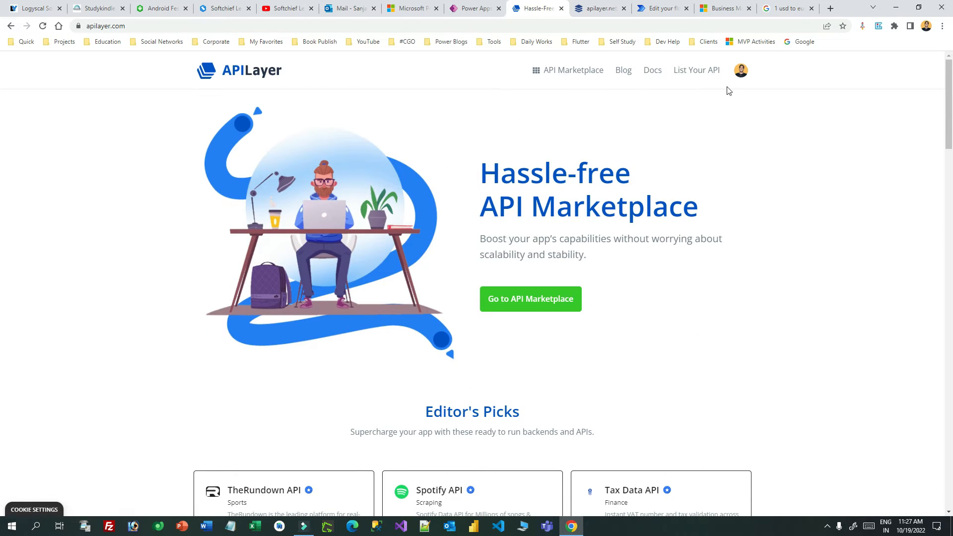
click(740, 73)
Return to the apilayer.net live rates response and examine its request URL, including the requested currencies parameter.
click(599, 9)
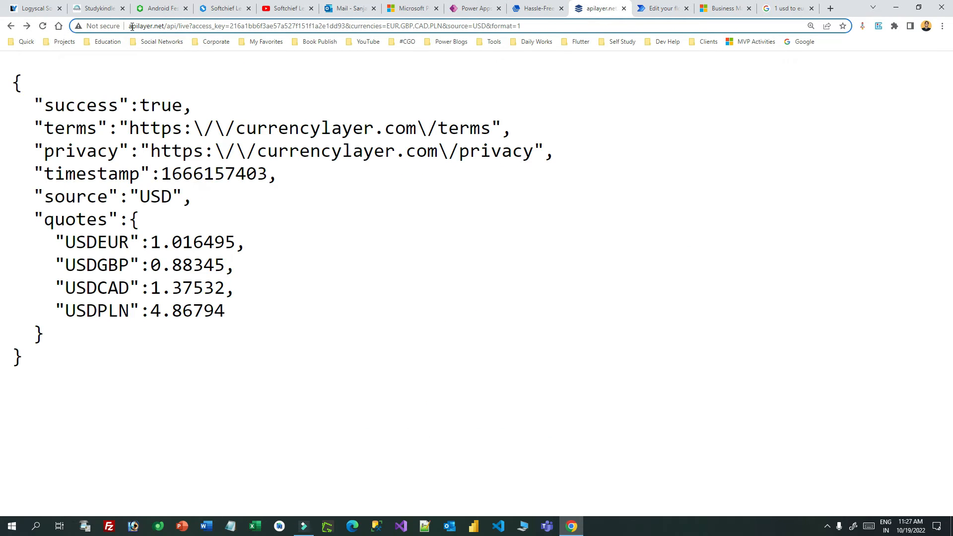
drag(128, 26, 486, 28)
click(213, 25)
drag(443, 25, 386, 28)
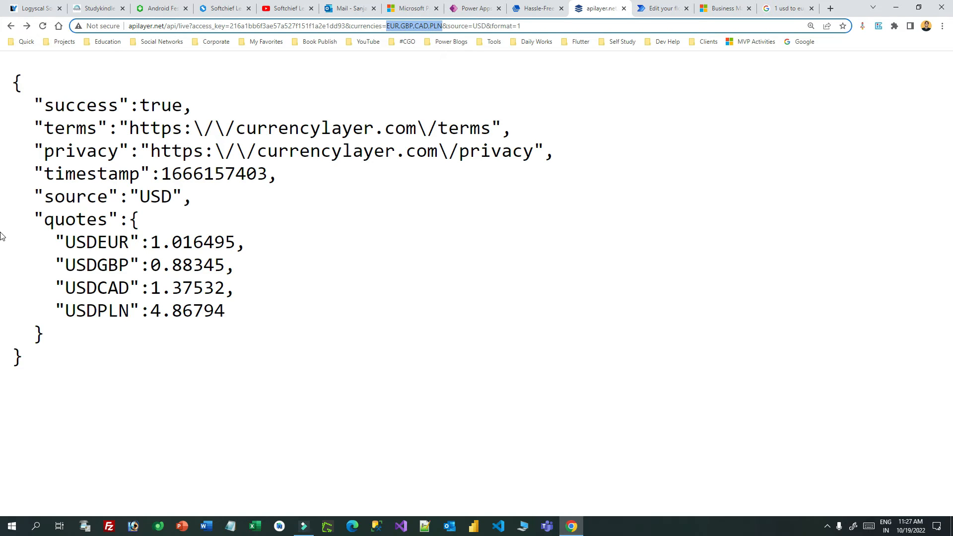
Examine the source currency and the EUR, GBP, CAD and PLN quotes in the JSON response.
drag(52, 249, 245, 244)
click(119, 247)
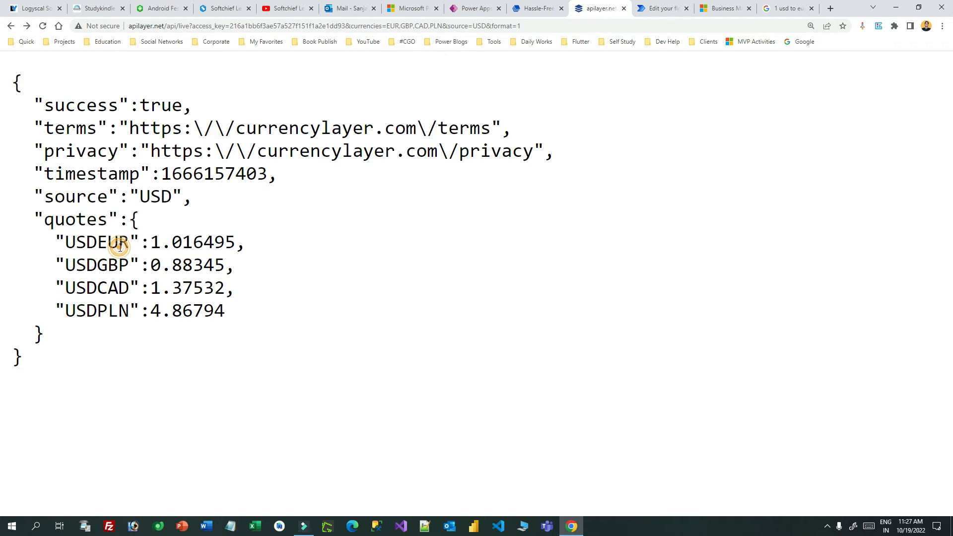
drag(55, 200, 190, 194)
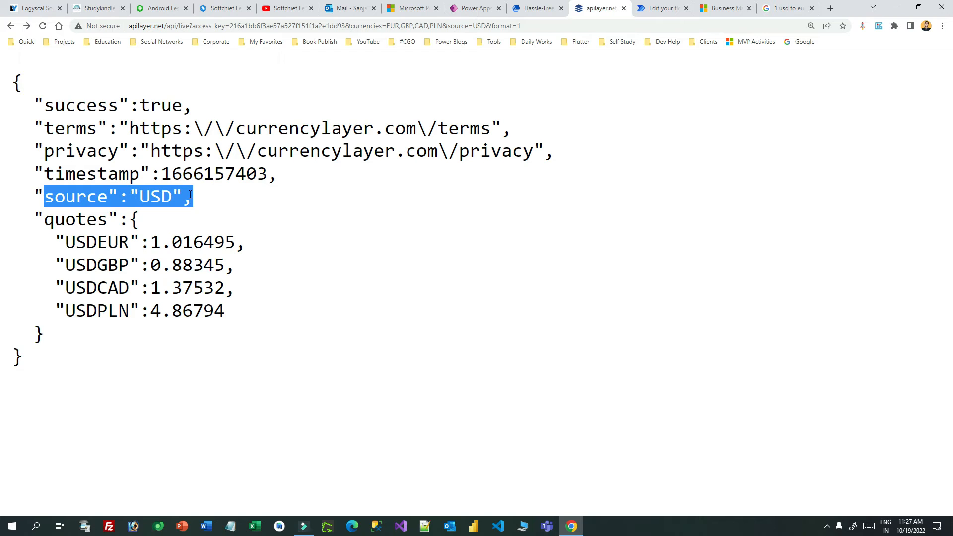
drag(62, 243, 240, 243)
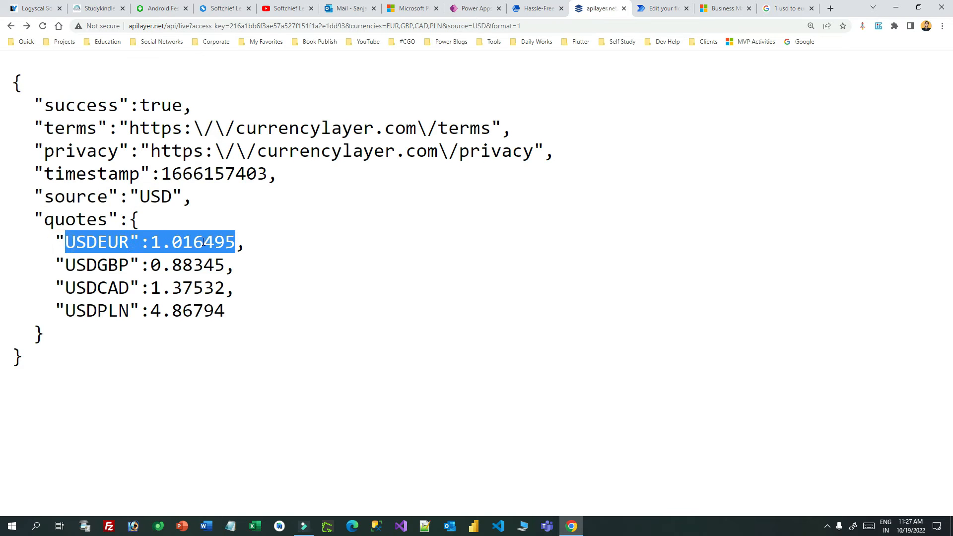
click(109, 247)
double_click(113, 244)
double_click(110, 260)
double_click(102, 282)
double_click(100, 311)
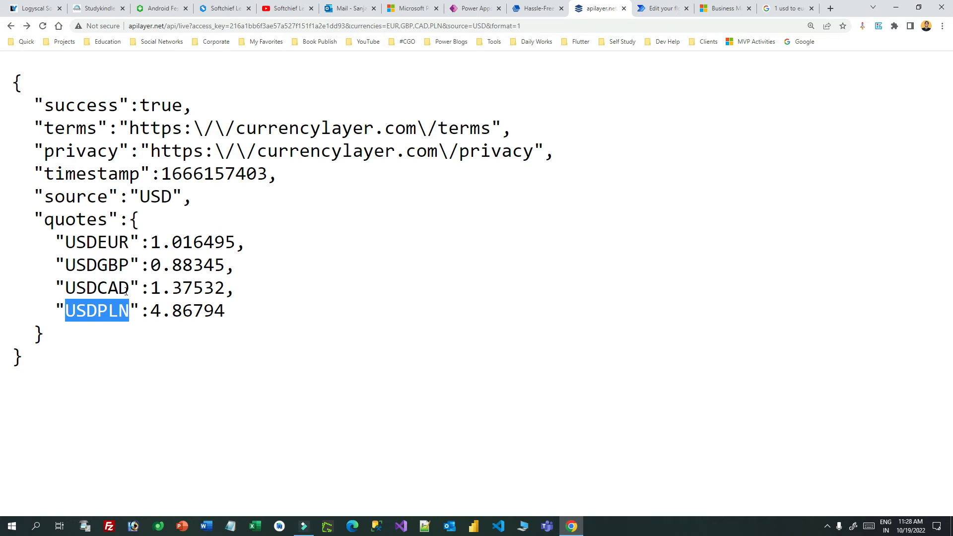
drag(48, 242, 243, 312)
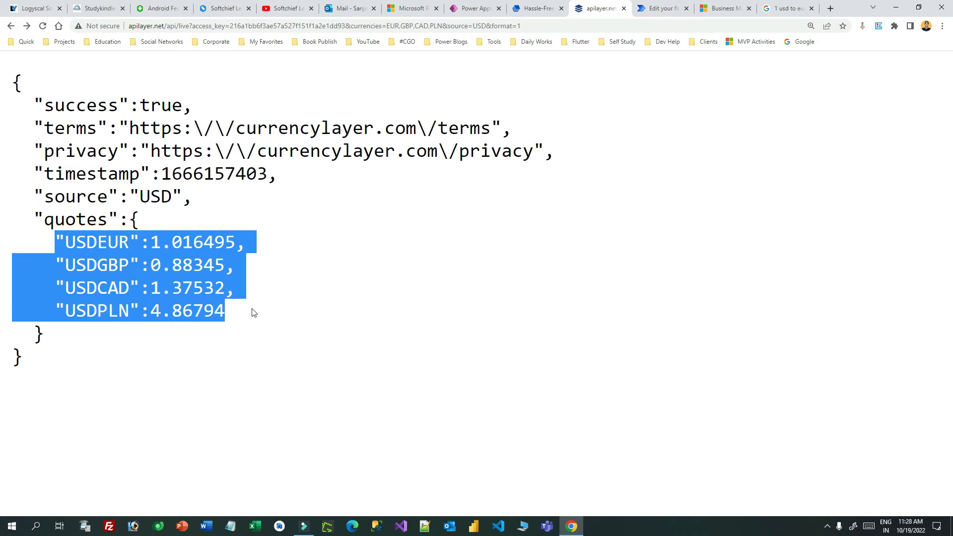
Switch to the Update Exchange Rates flow in Power Automate and expand its manual trigger and HTTP action.
click(663, 9)
click(724, 8)
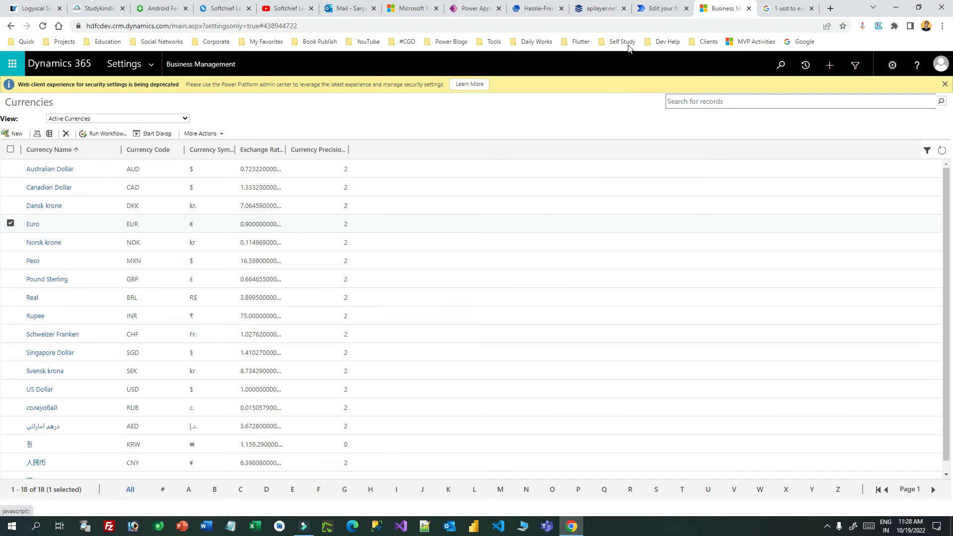
click(651, 9)
scroll(799, 202, up, 5)
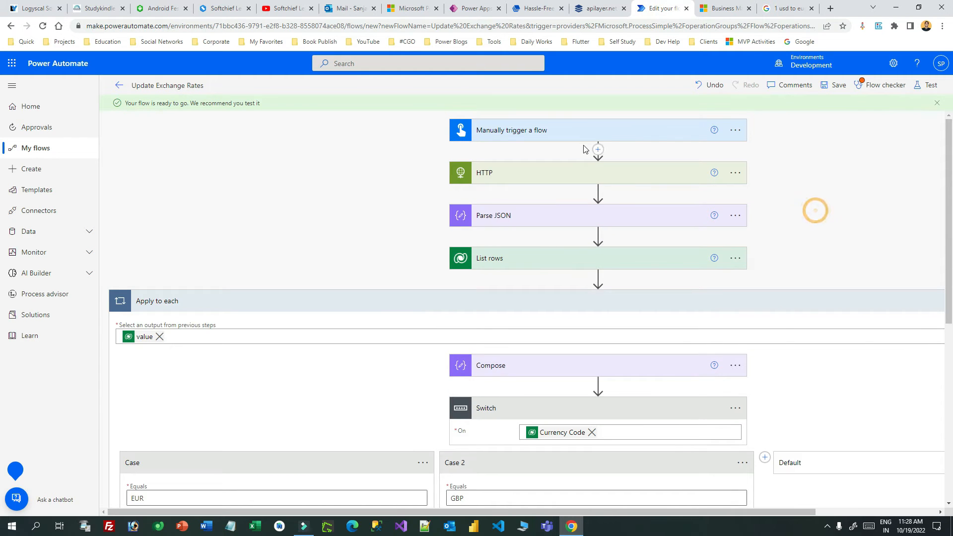
click(937, 103)
click(558, 121)
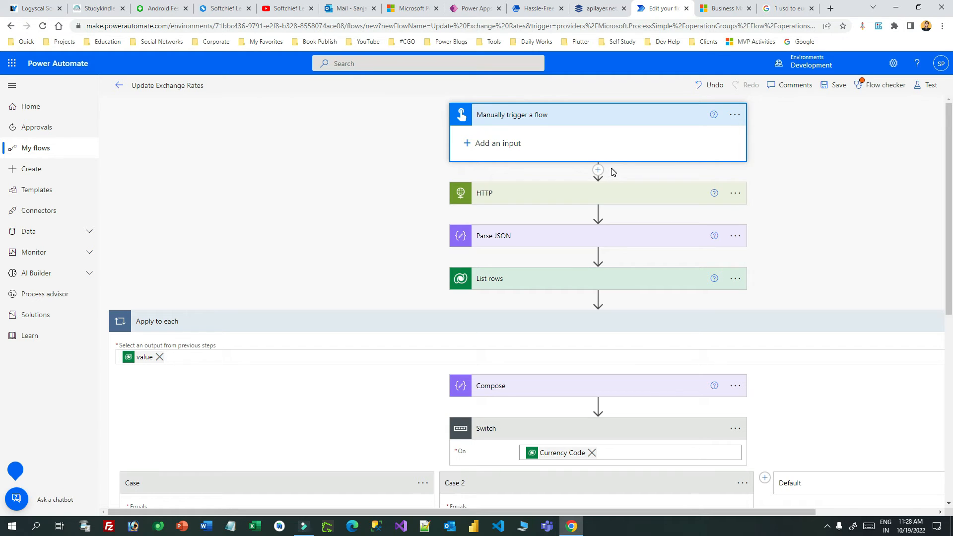
click(580, 198)
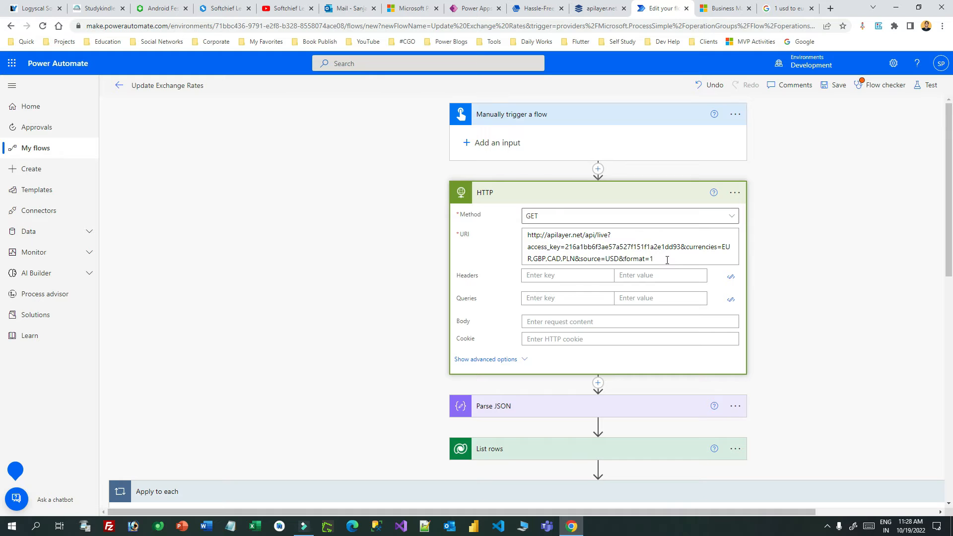
Examine the HTTP action's URI, comparing its base address with the access key, currencies, source and format parameters.
click(554, 247)
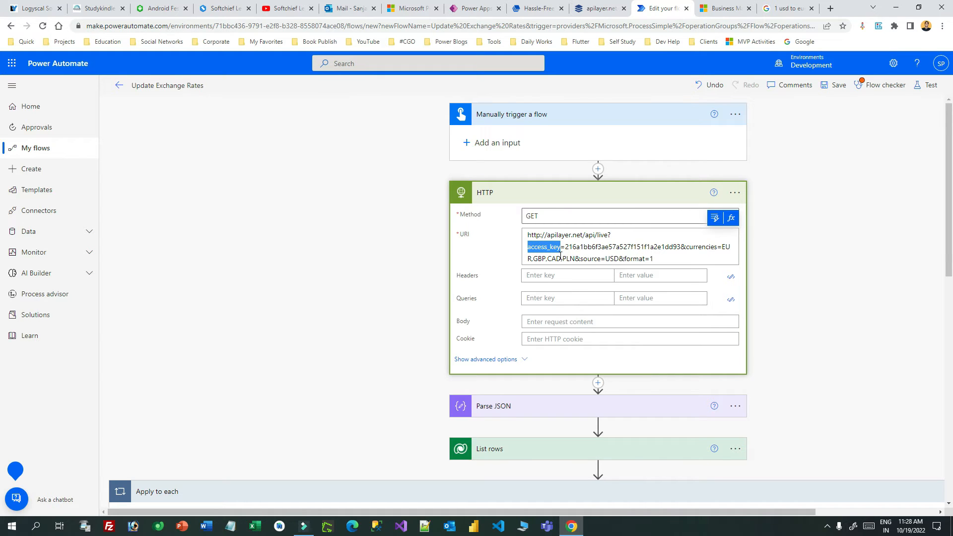
click(544, 248)
drag(530, 249, 674, 256)
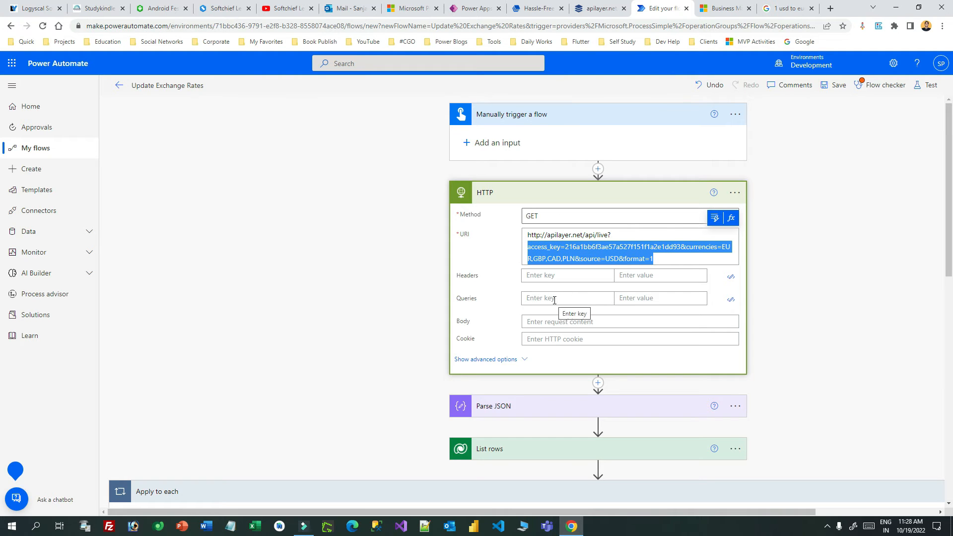
triple_click(546, 234)
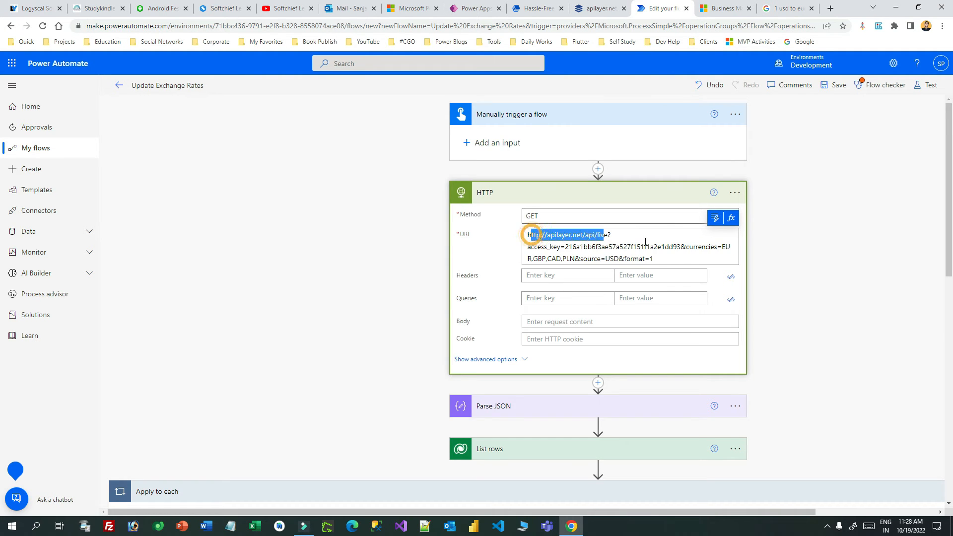
click(684, 256)
Add an access_key query parameter to the HTTP action, copying the API access key from the URI as its value.
double_click(554, 248)
key(ctrl+c)
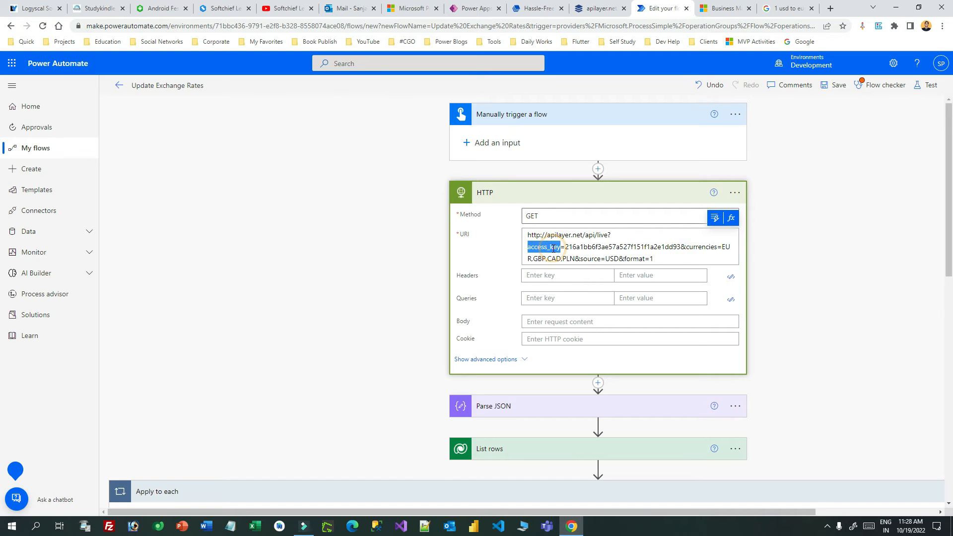
click(551, 300)
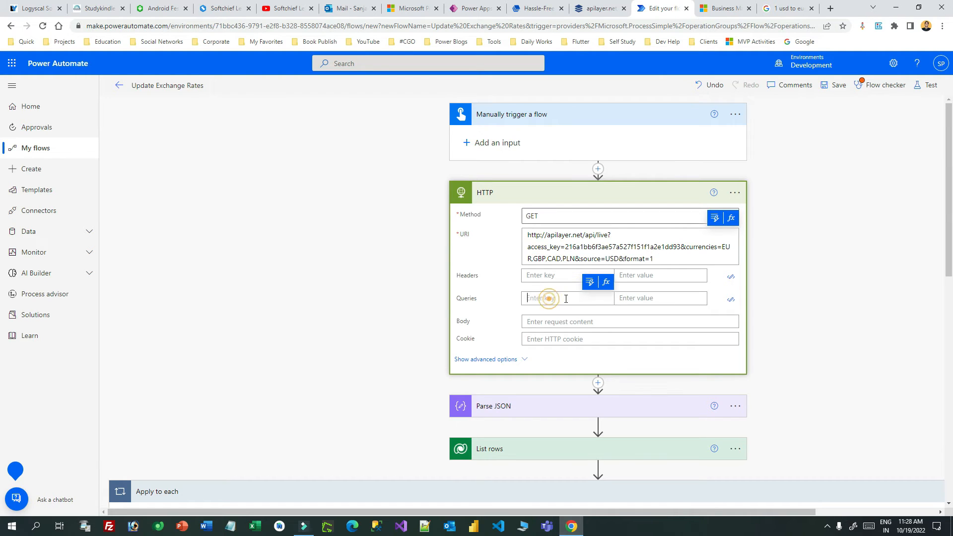
key(ctrl+v)
drag(565, 247, 681, 246)
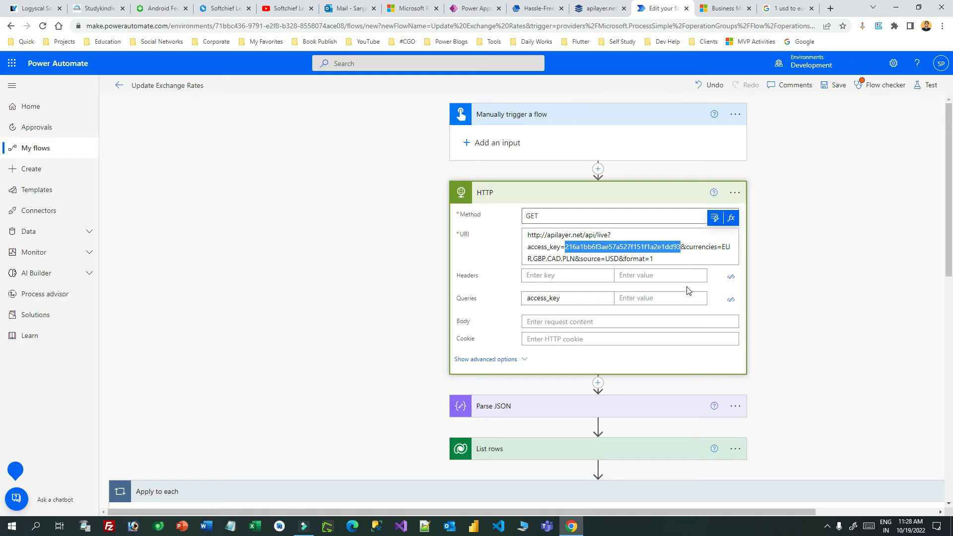
key(ctrl+c)
click(650, 277)
click(632, 298)
key(ctrl+v)
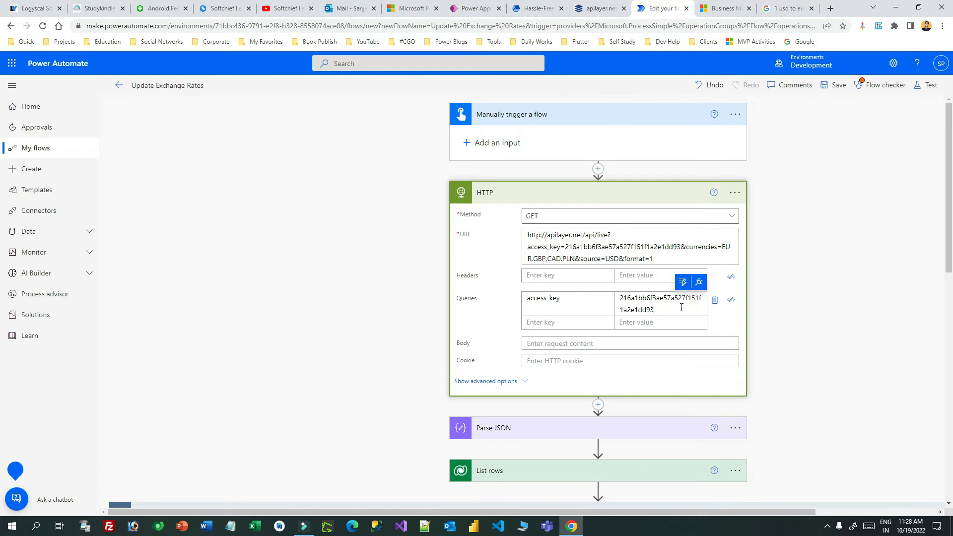
Add a currencies query parameter to the HTTP action with the value EUR,GBP,CAD,PLN.
click(579, 323)
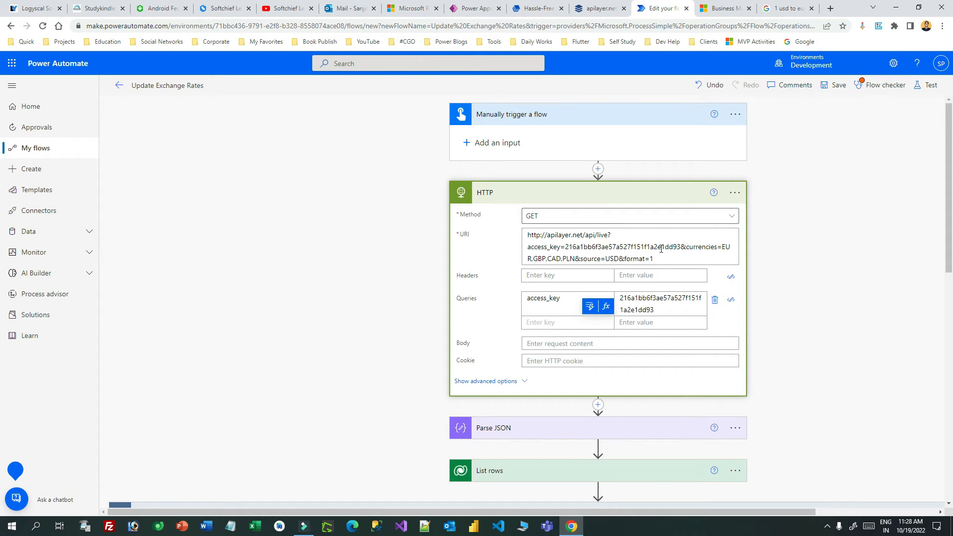
double_click(689, 244)
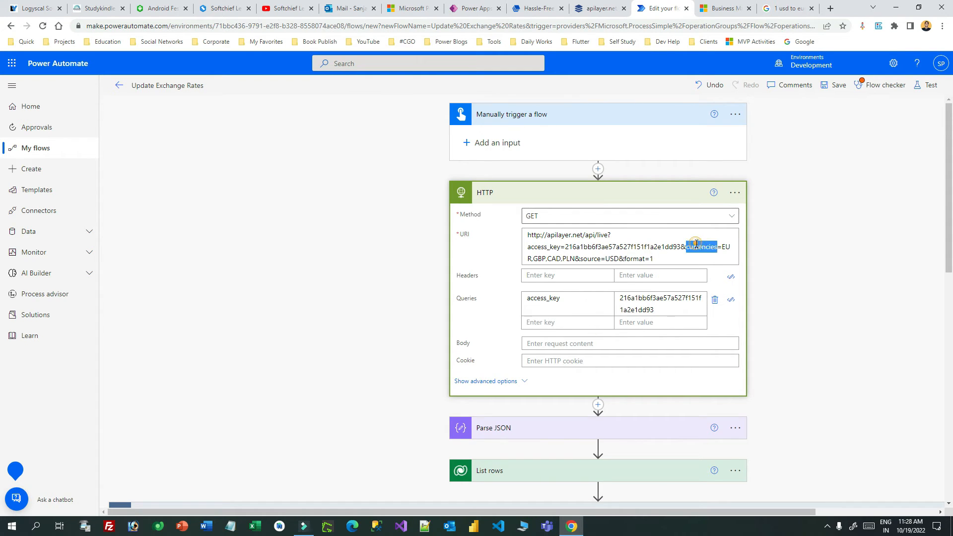
click(557, 324)
key(ctrl+v)
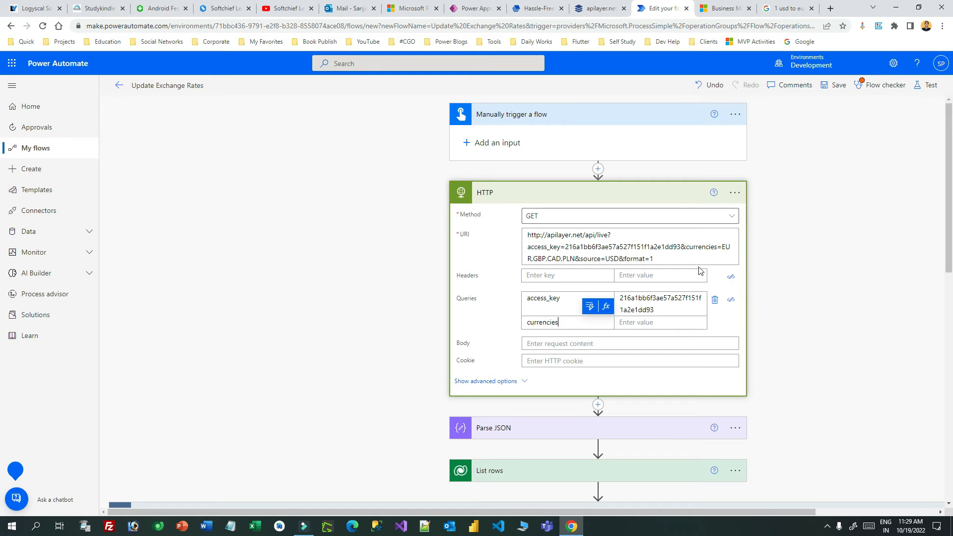
drag(723, 247, 578, 264)
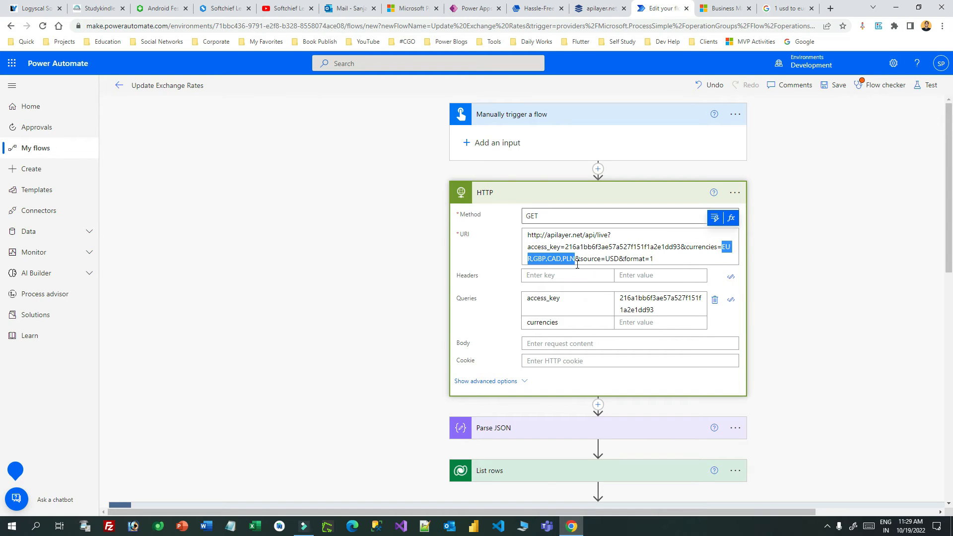
click(645, 323)
key(ctrl+v)
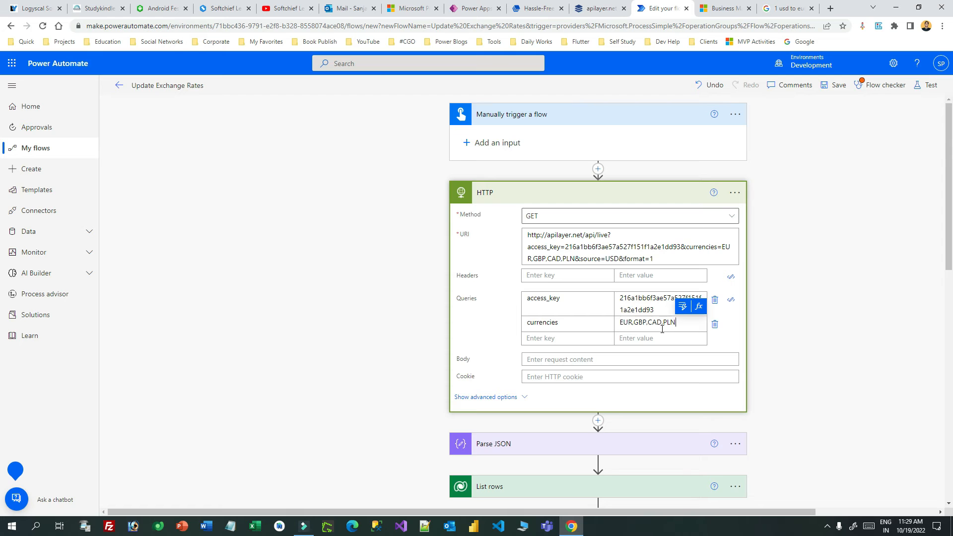
Add a source query parameter with the value USD to the HTTP action.
double_click(589, 259)
click(550, 338)
key(ctrl+v)
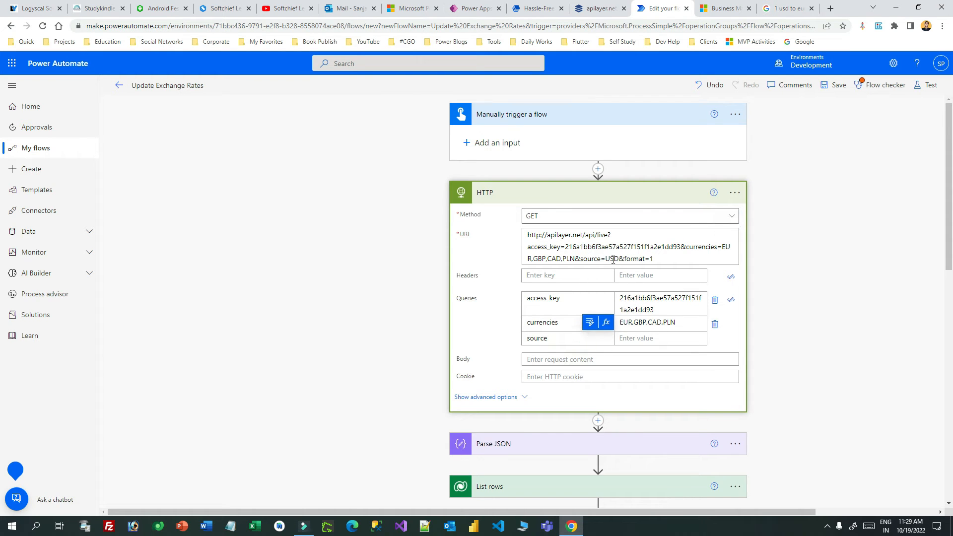
double_click(612, 259)
key(ctrl+c)
click(636, 338)
key(ctrl+v)
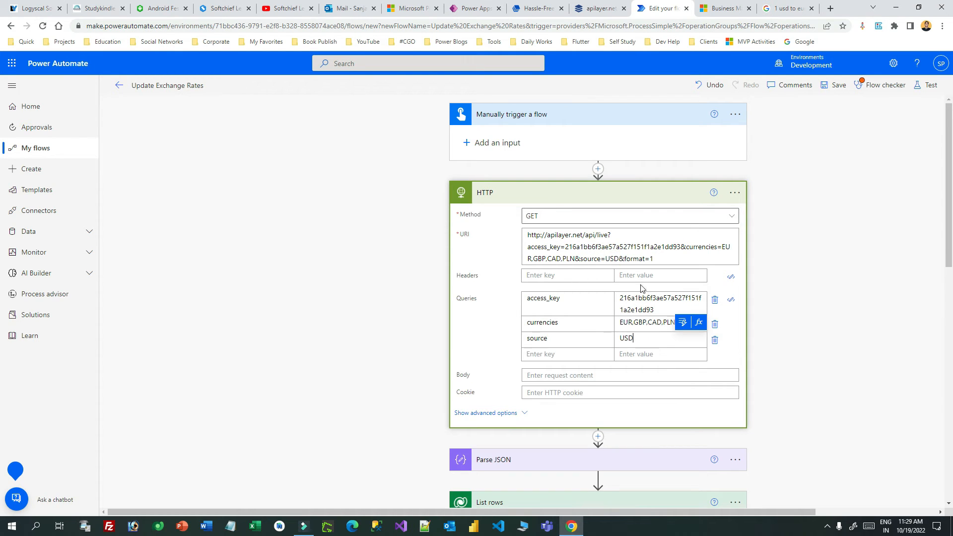
Add a format query parameter with the value 1 to the HTTP action.
double_click(640, 259)
click(573, 354)
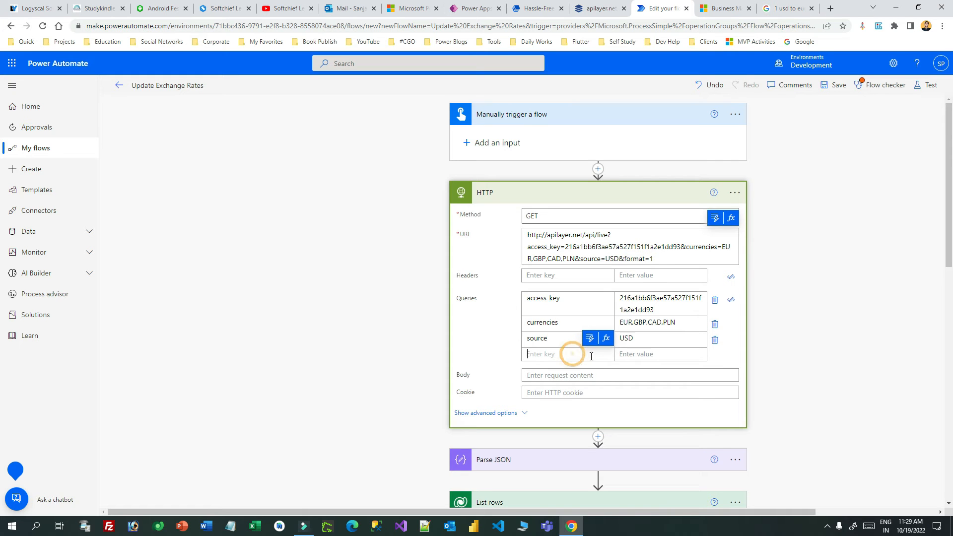
key(ctrl+v)
double_click(652, 258)
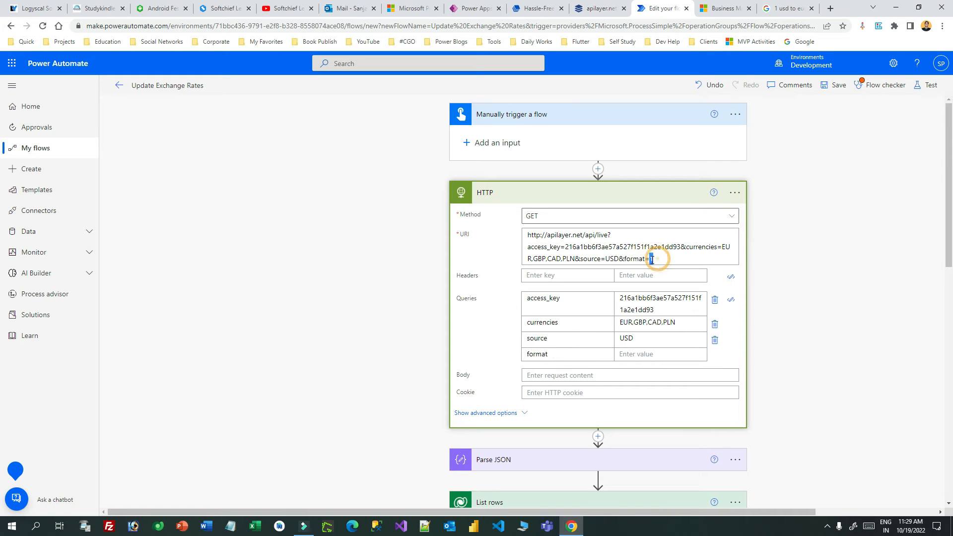
key(ctrl+c)
click(643, 354)
key(ctrl+v)
drag(668, 259, 610, 238)
key(BackSpace)
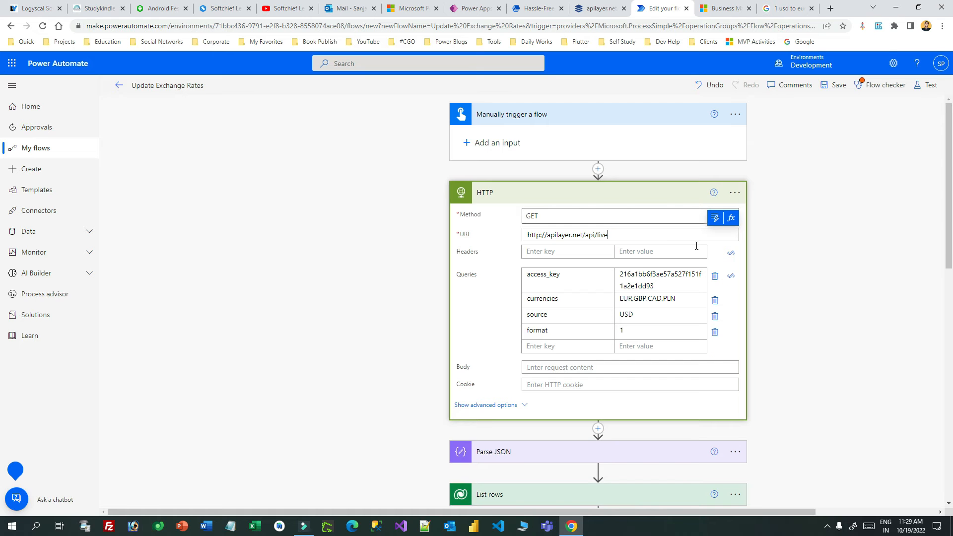
click(515, 260)
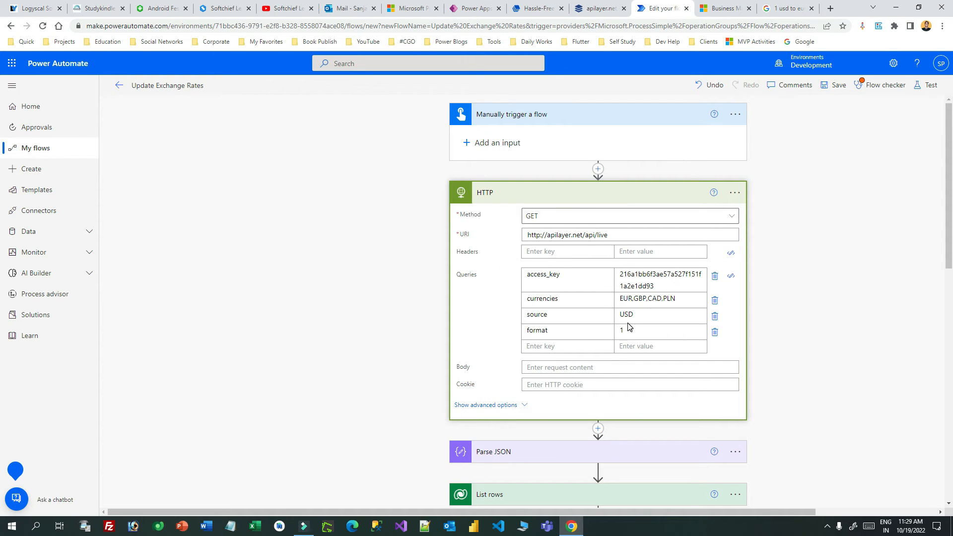
drag(615, 240, 514, 240)
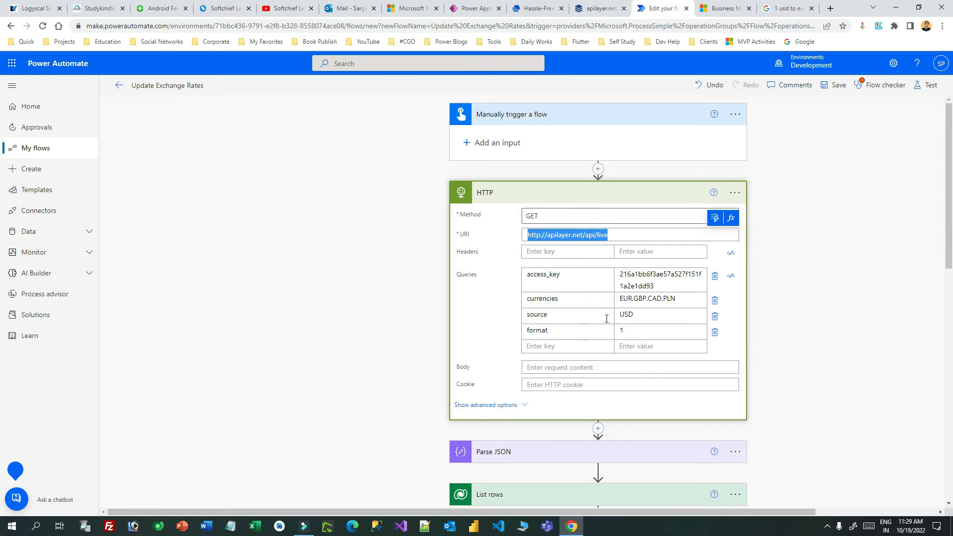
click(474, 255)
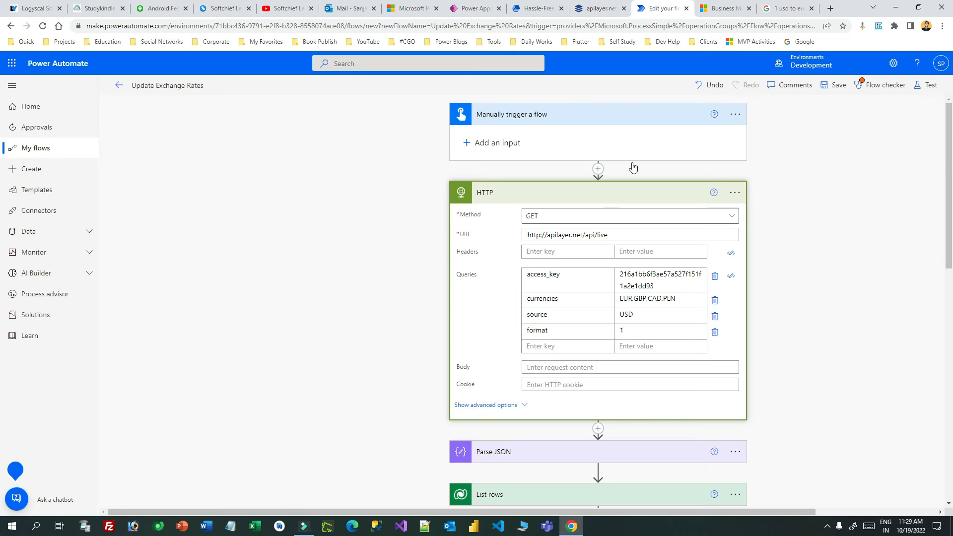
Switch to the apilayer.net live rates response and copy the entire JSON payload, including both outer braces.
click(590, 7)
click(330, 215)
drag(14, 79, 72, 358)
click(72, 365)
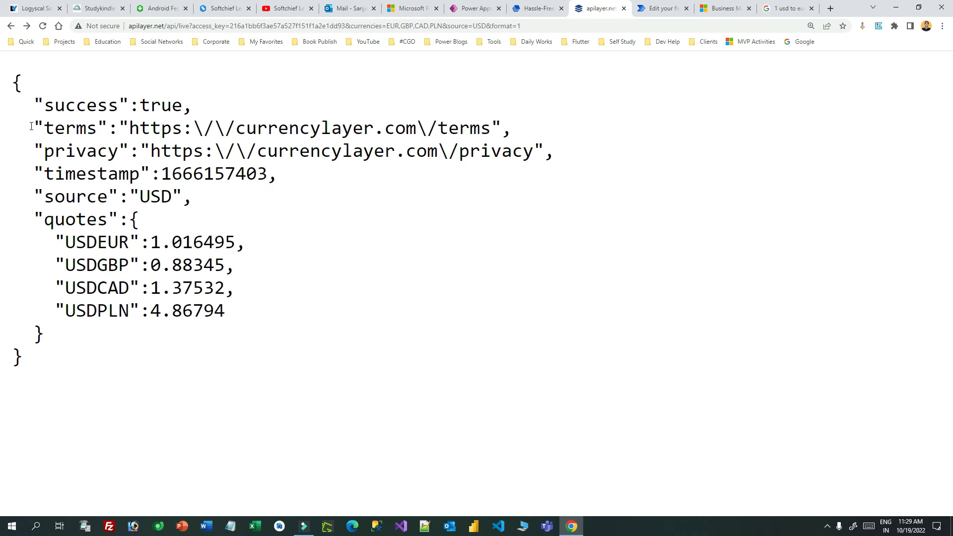
drag(15, 79, 59, 415)
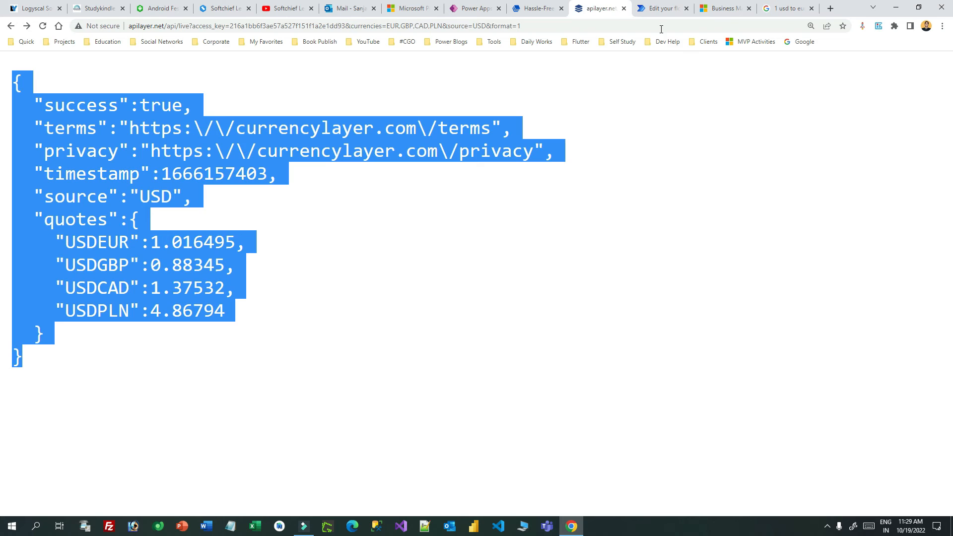
Return to the Update Exchange Rates flow, expand the Parse JSON action and examine how its content relates to the HTTP action.
click(660, 10)
scroll(617, 248, down, 5)
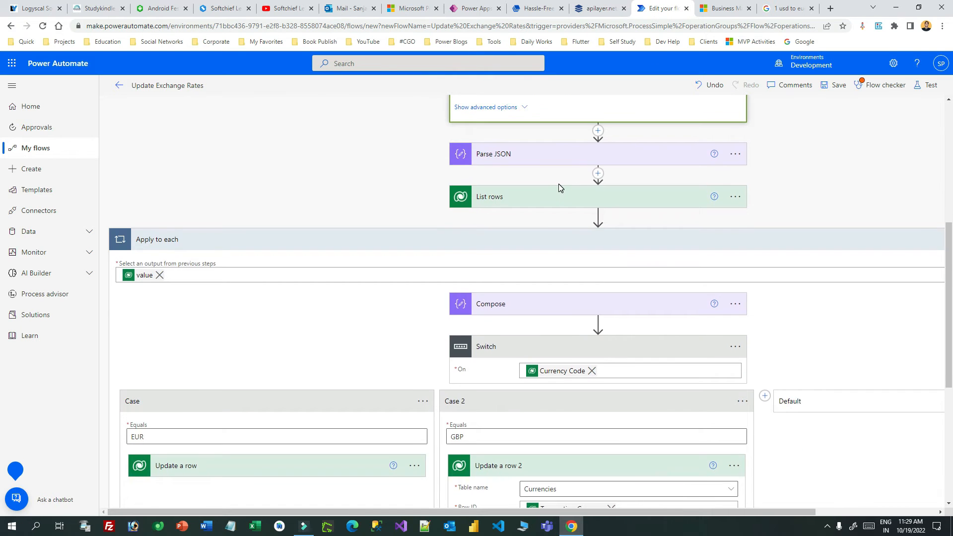
scroll(558, 187, up, 2)
click(553, 248)
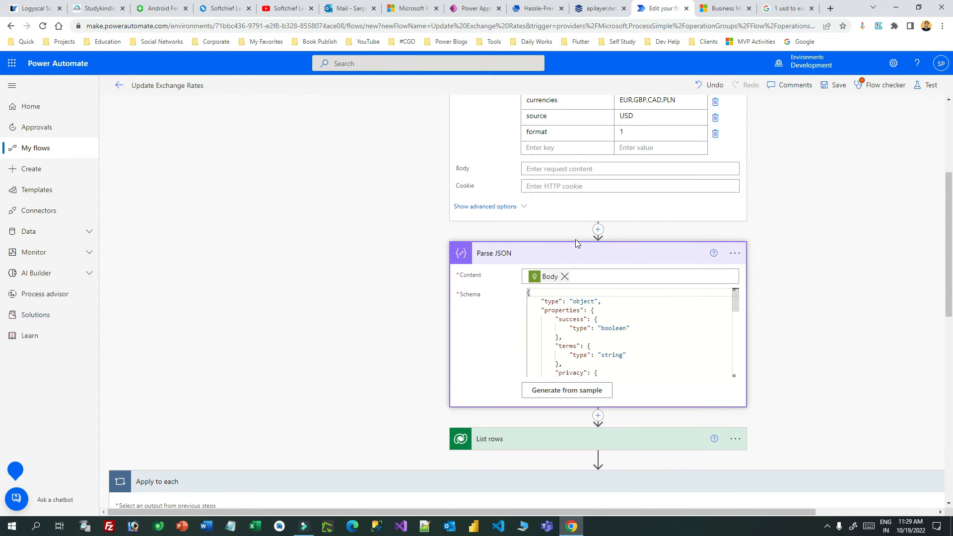
click(596, 277)
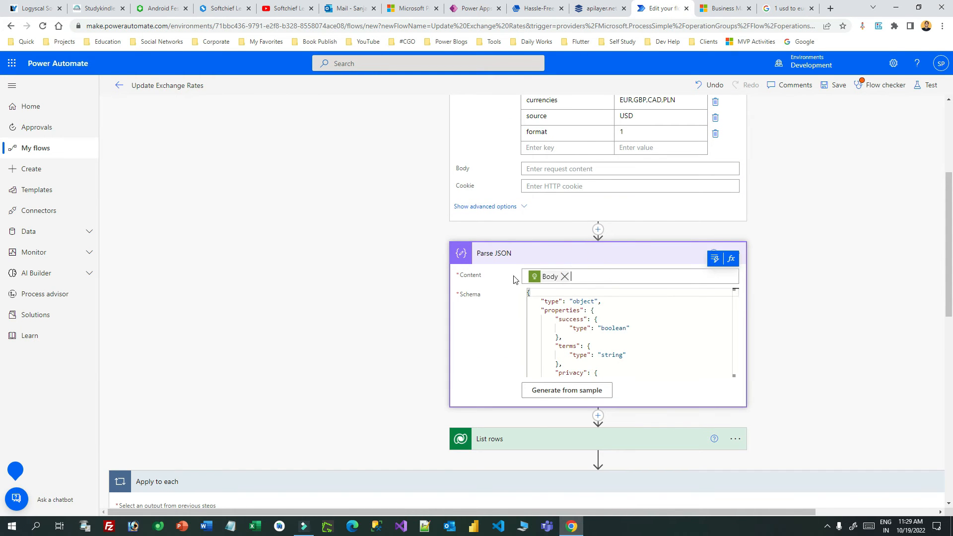
scroll(581, 270, up, 2)
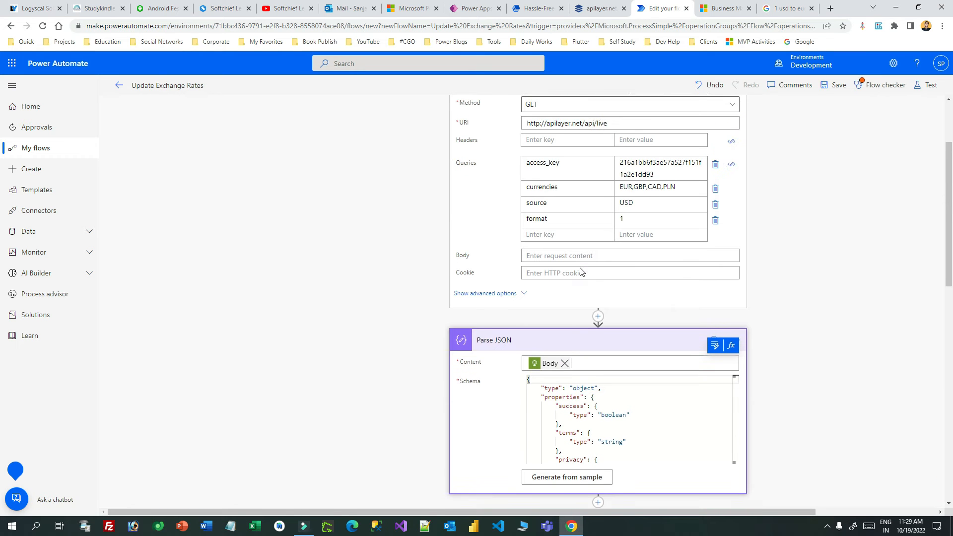
scroll(674, 189, down, 2)
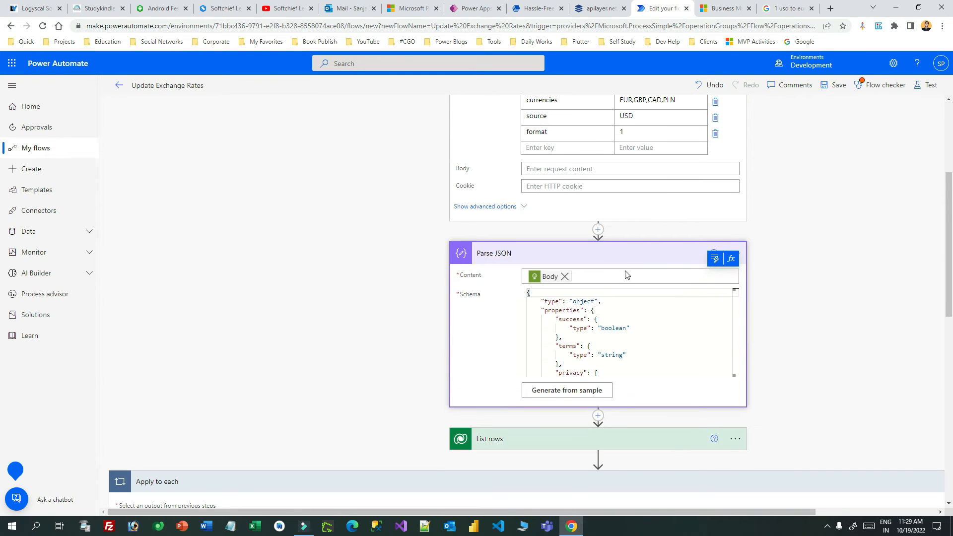
Generate the Parse JSON schema from a sample, using the copied apilayer.net live rates response as the payload.
click(563, 390)
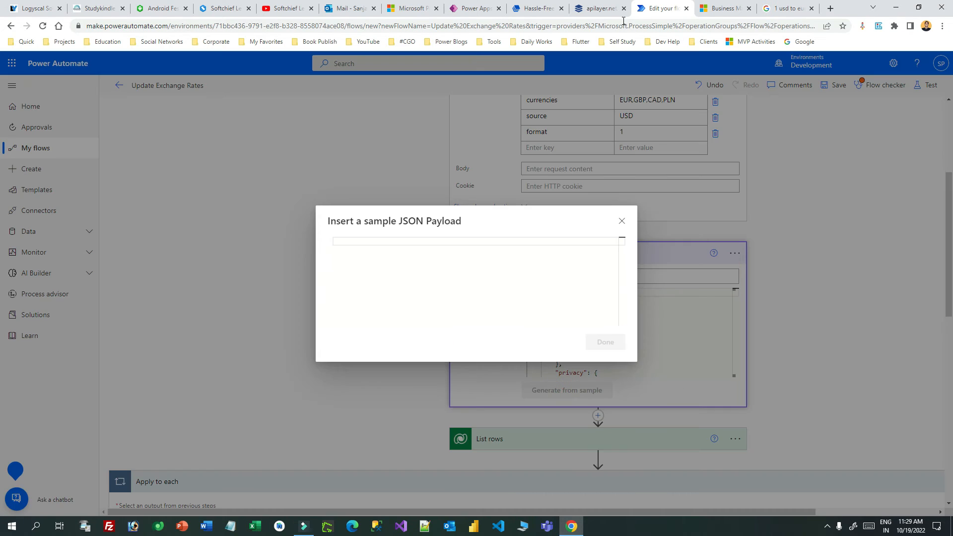
click(601, 8)
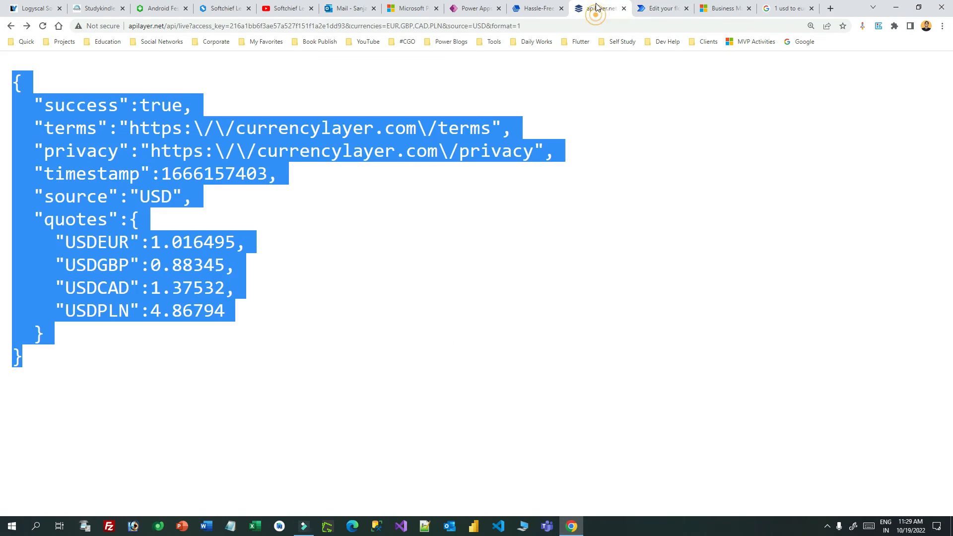
click(653, 13)
click(487, 247)
key(ctrl+v)
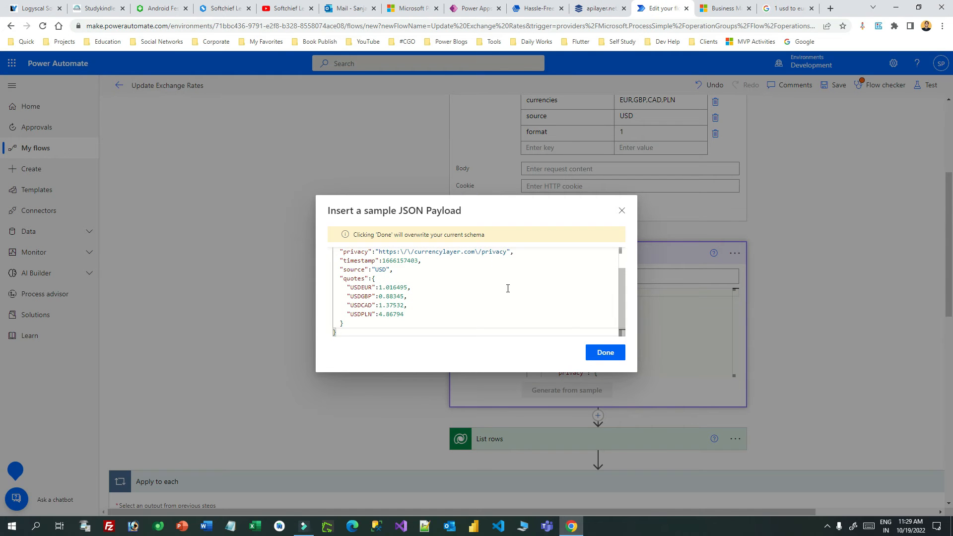
click(605, 353)
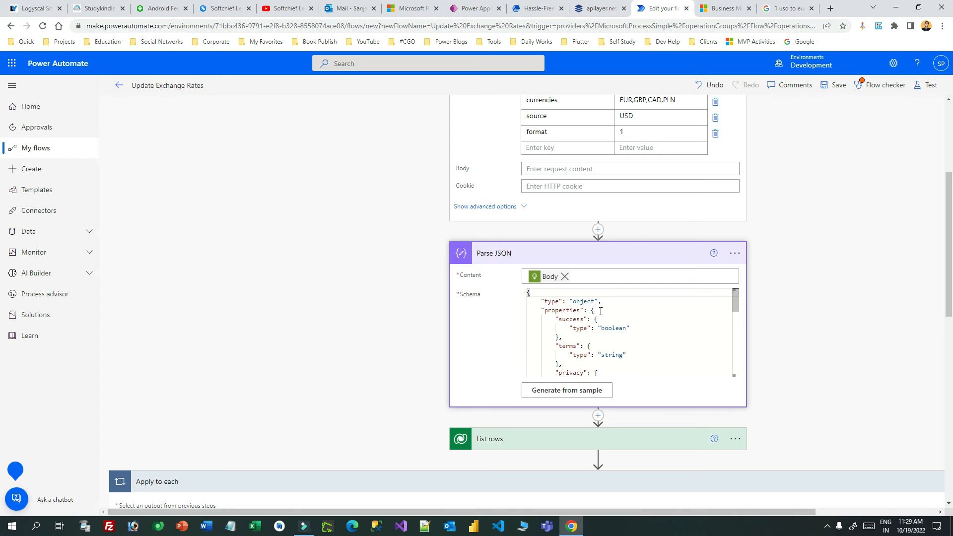
Expand the List rows action and examine its table, the Apply to each loop and the Switch on Currency Code.
scroll(606, 254, down, 5)
click(600, 149)
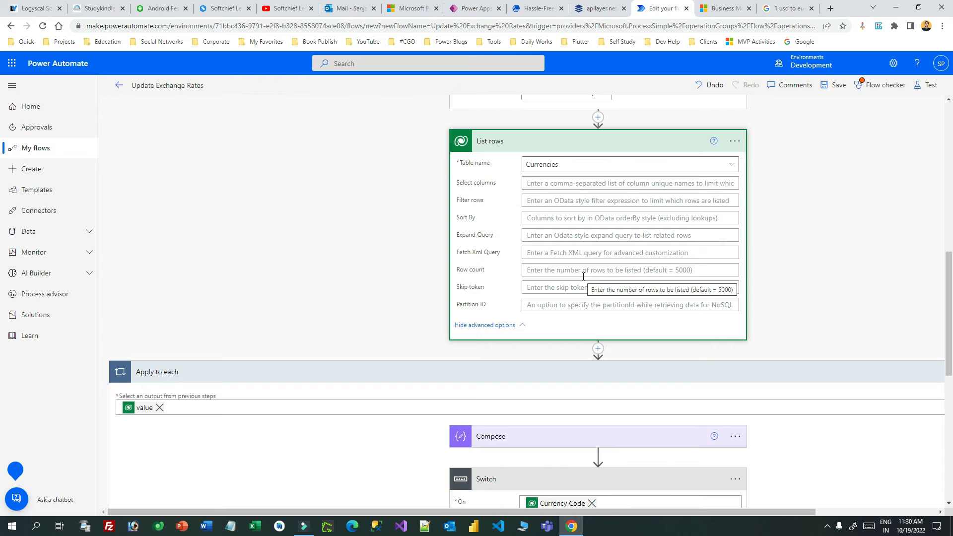
scroll(583, 276, down, 2)
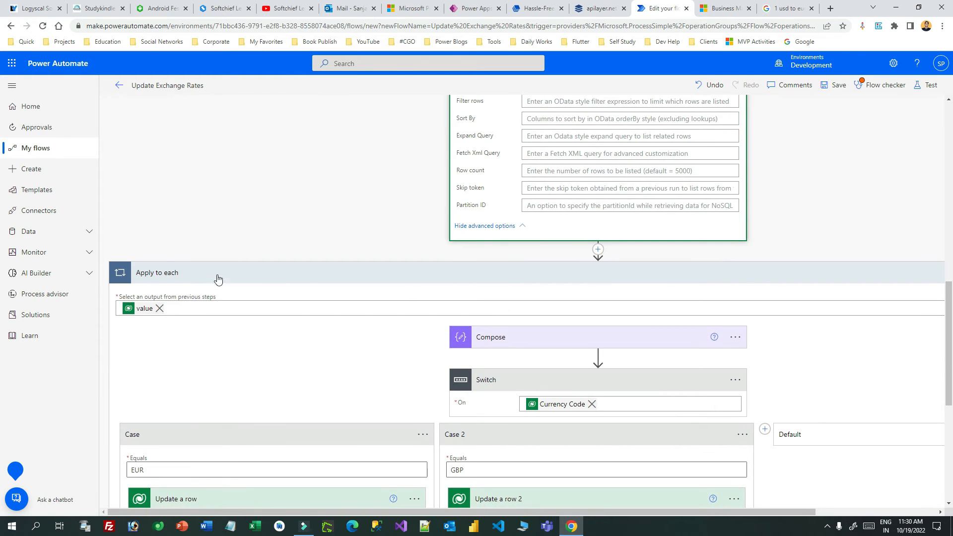
scroll(218, 279, down, 2)
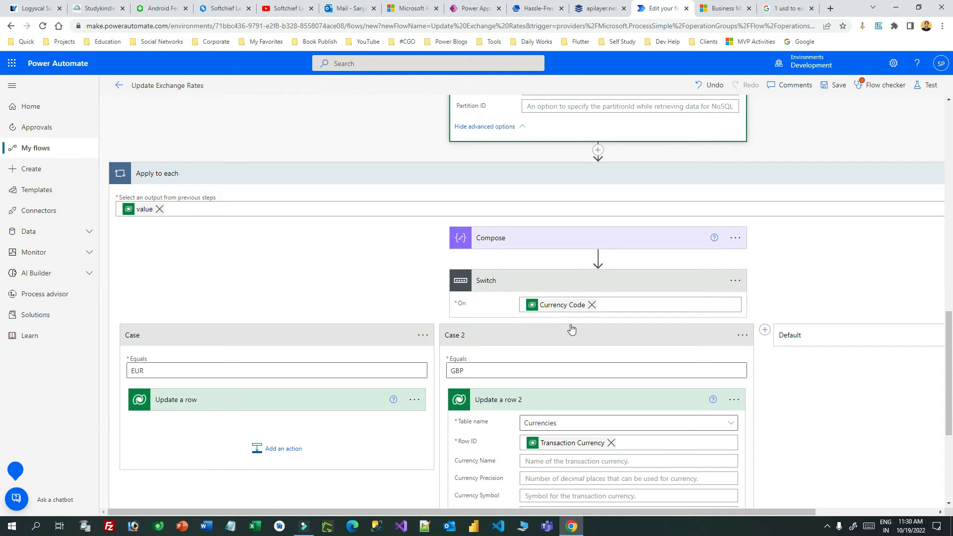
scroll(565, 305, down, 2)
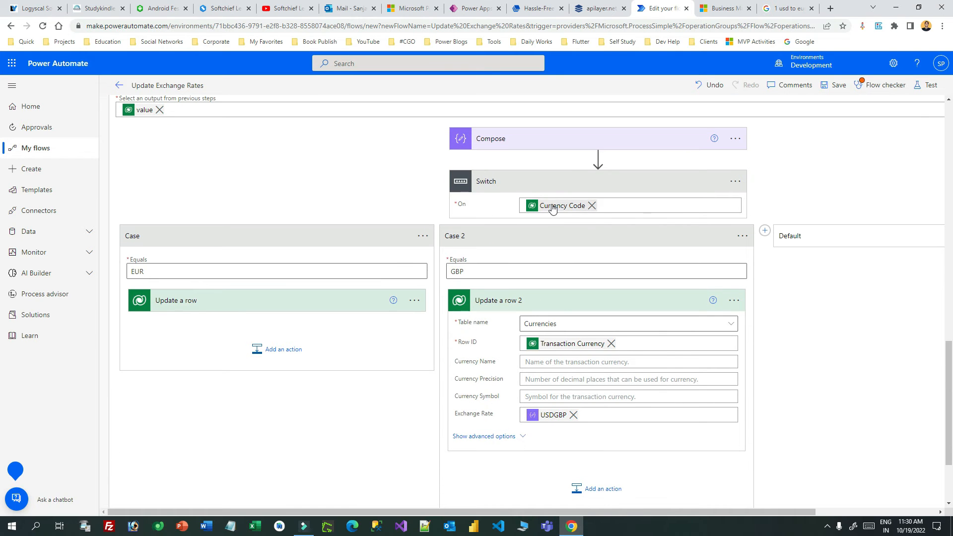
Expand the EUR case's Update a row action and compare its exchange rate mapping with the USDEUR quote and source in the apilayer.net response.
click(286, 299)
double_click(146, 271)
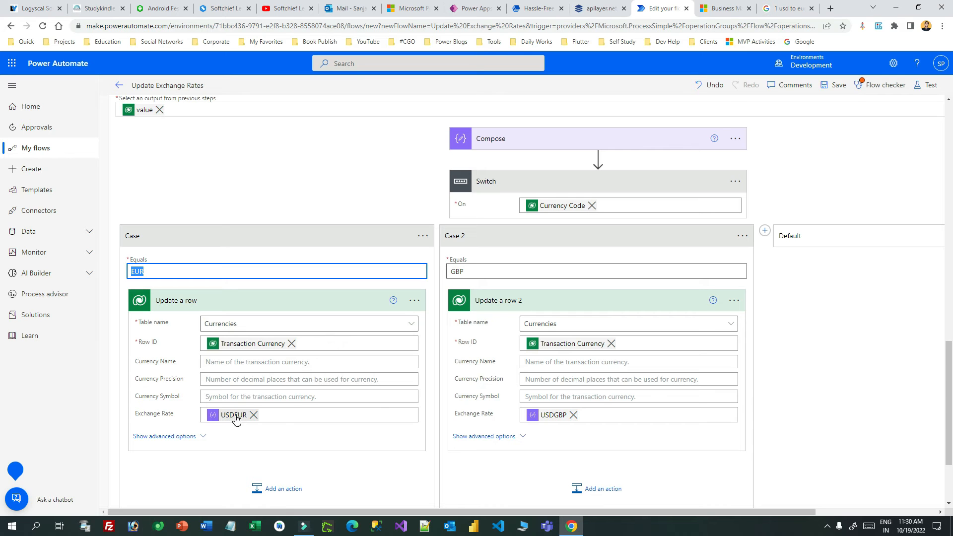
click(600, 9)
click(161, 264)
drag(66, 242, 132, 242)
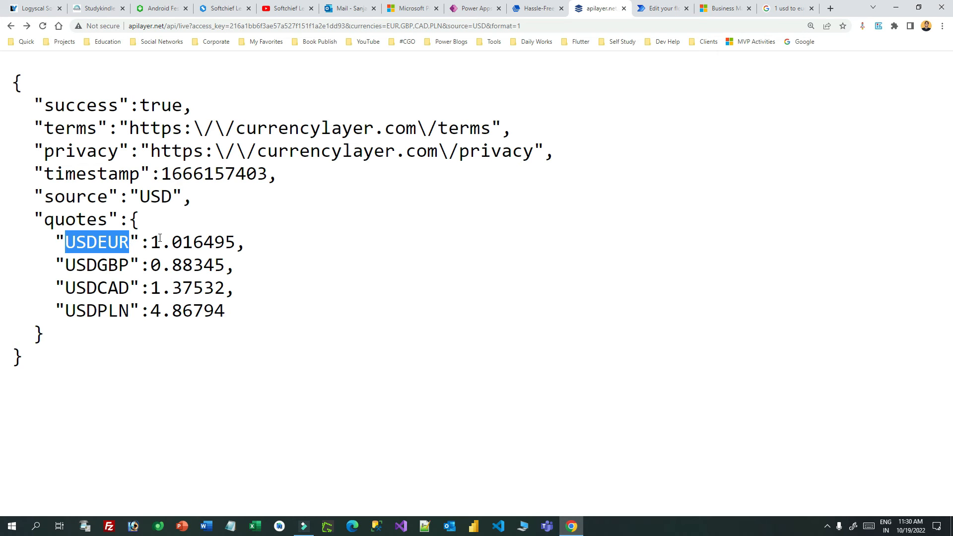
double_click(142, 188)
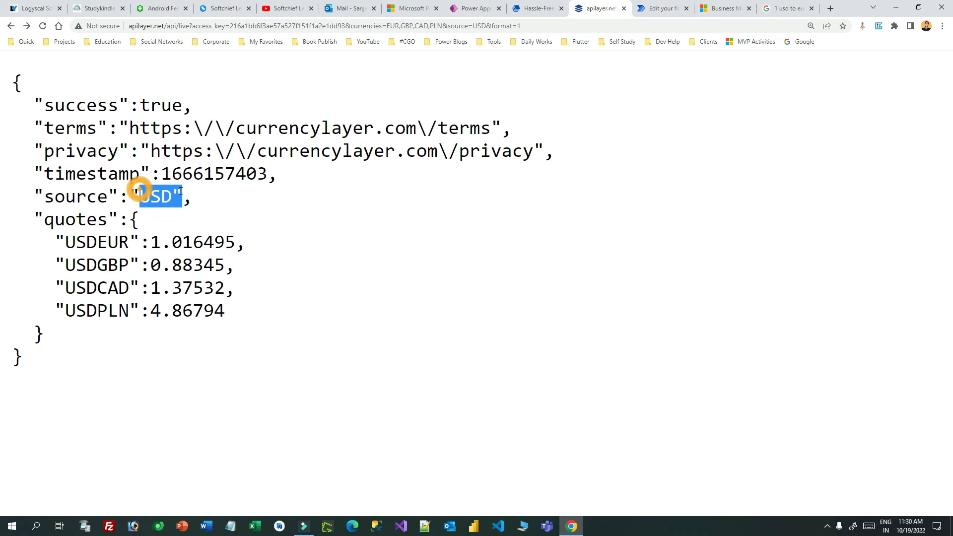
Return to the Update Exchange Rates flow and examine the GBP case's match value and its Update a row 2 exchange rate mapping.
click(660, 7)
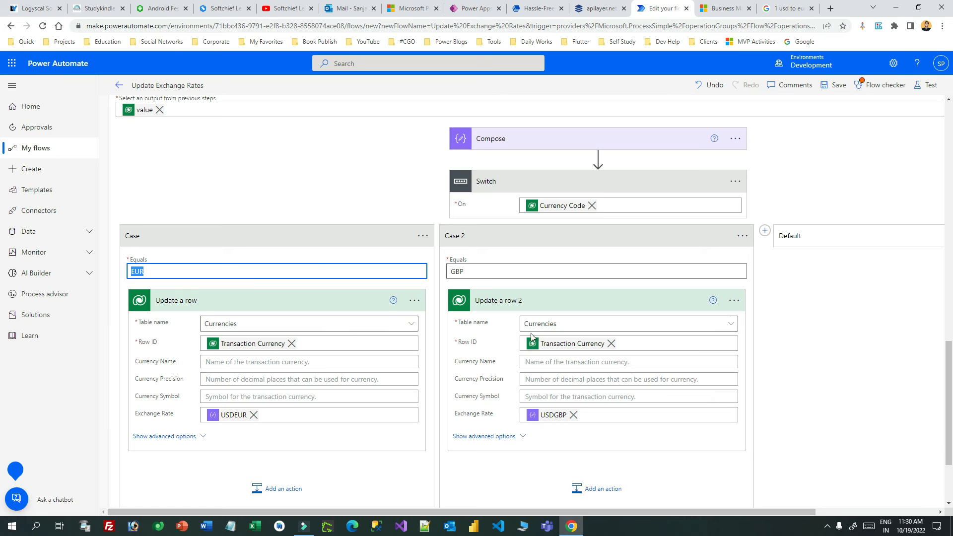
double_click(473, 271)
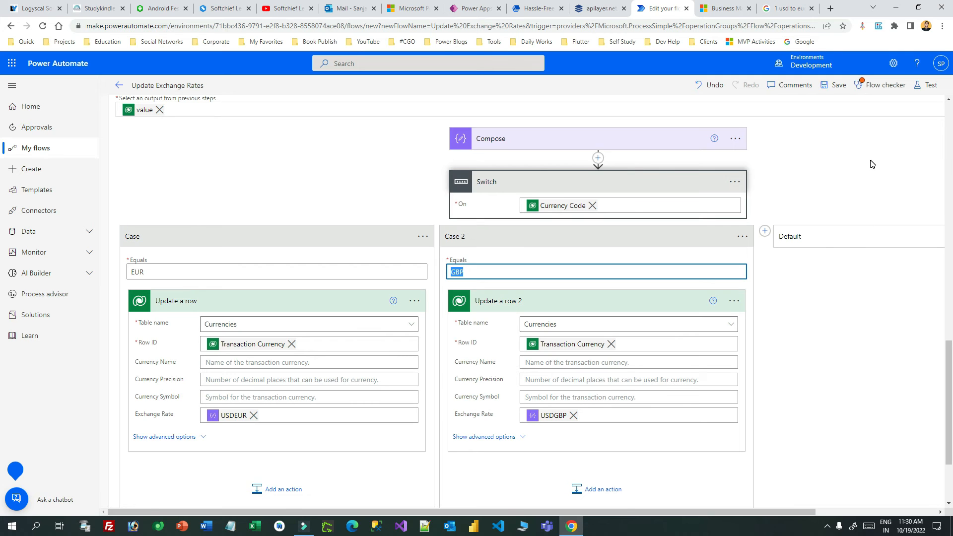
scroll(872, 164, up, 4)
Save the Update Exchange Rates flow and run it as a manual test.
click(927, 85)
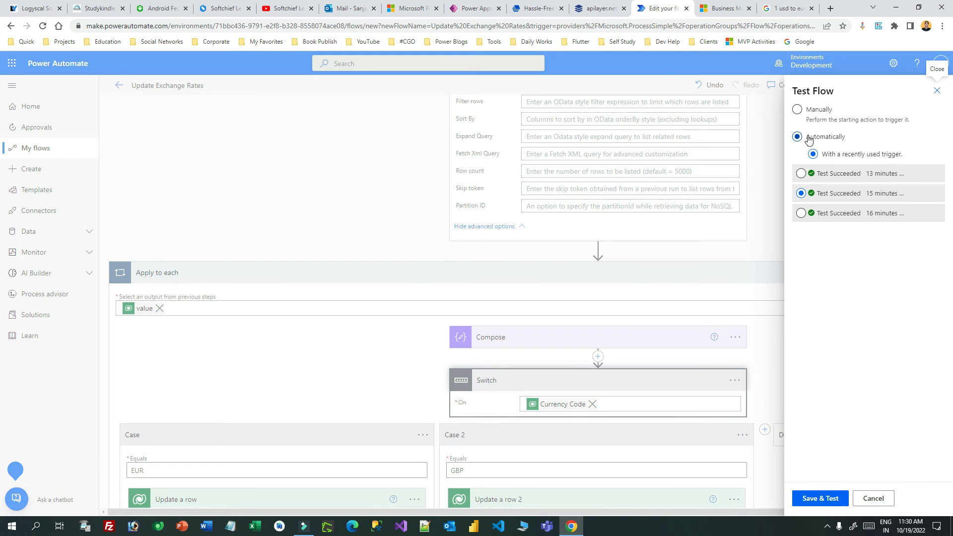
click(798, 109)
click(820, 499)
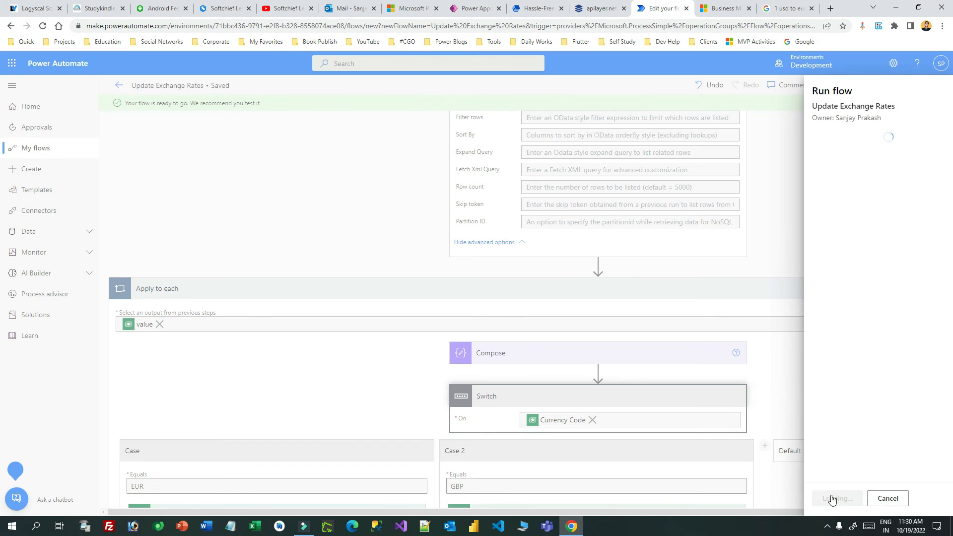
click(815, 499)
click(938, 90)
click(816, 498)
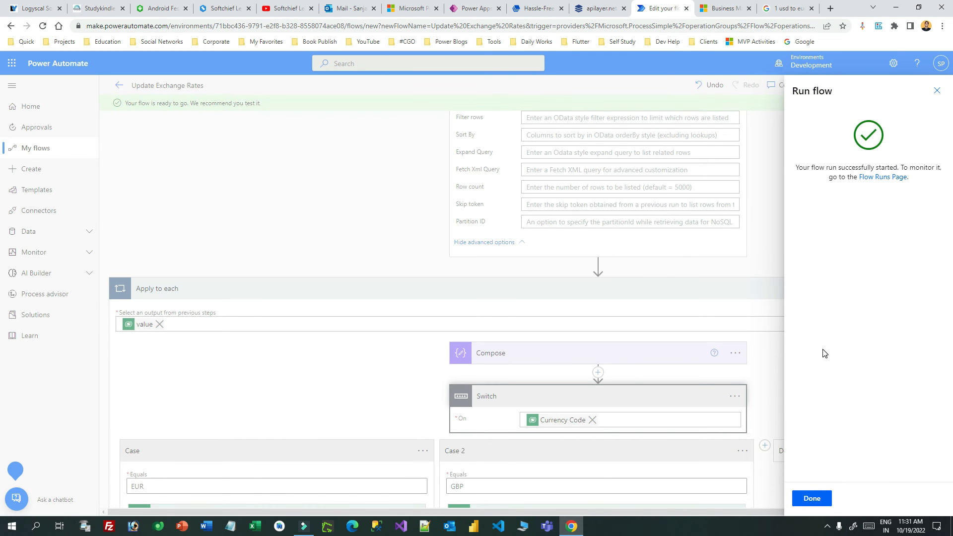
click(807, 500)
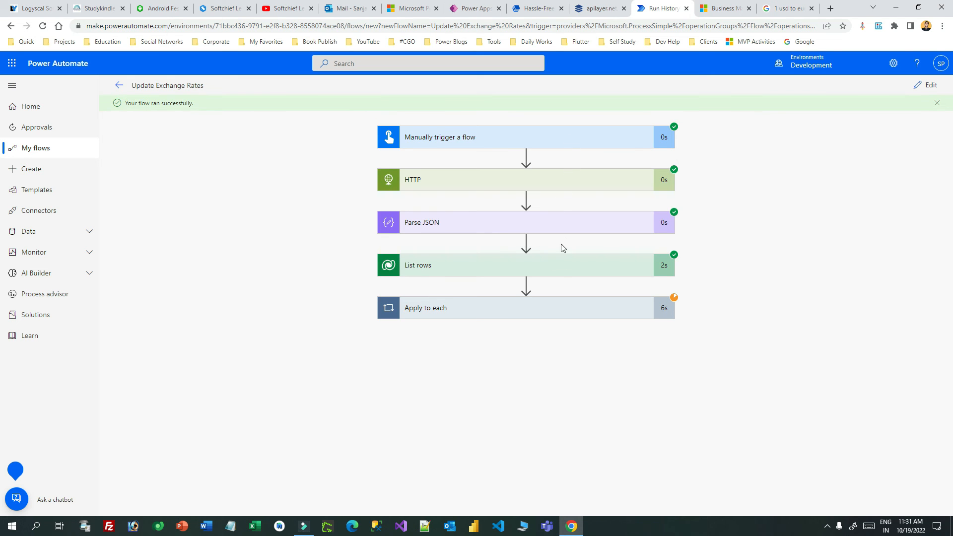
Expand the Apply to each result of the test run and compare its iteration count with the number of Dynamics 365 currency records.
click(527, 314)
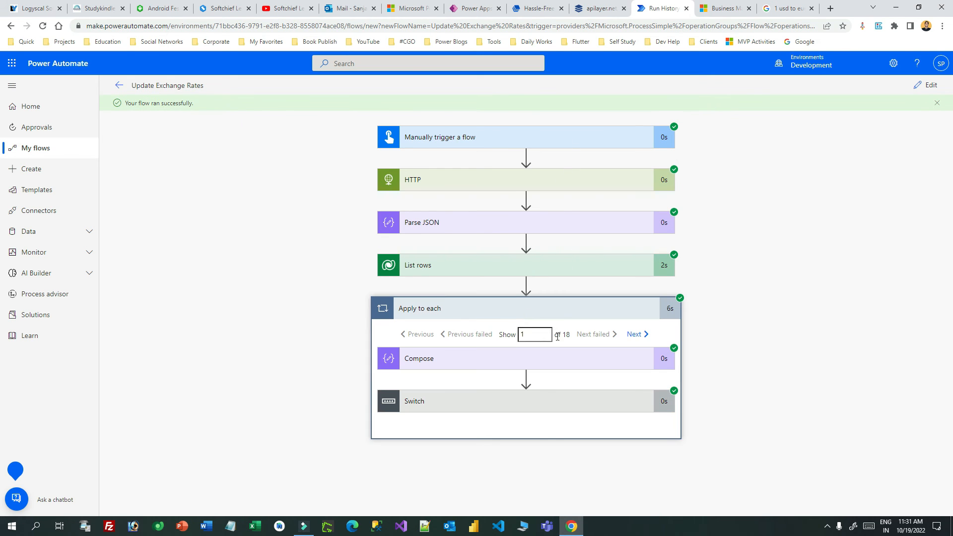
drag(558, 336, 574, 339)
click(726, 8)
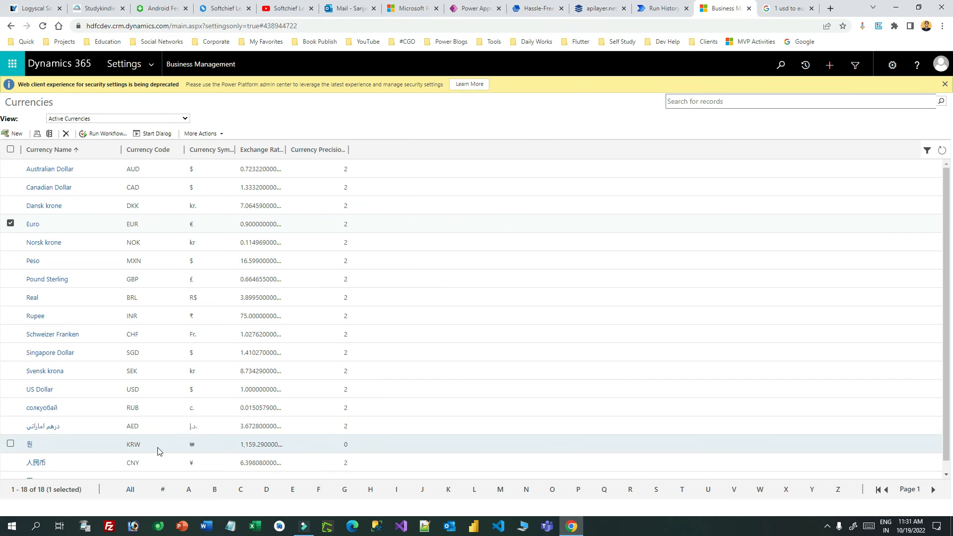
drag(22, 490, 65, 491)
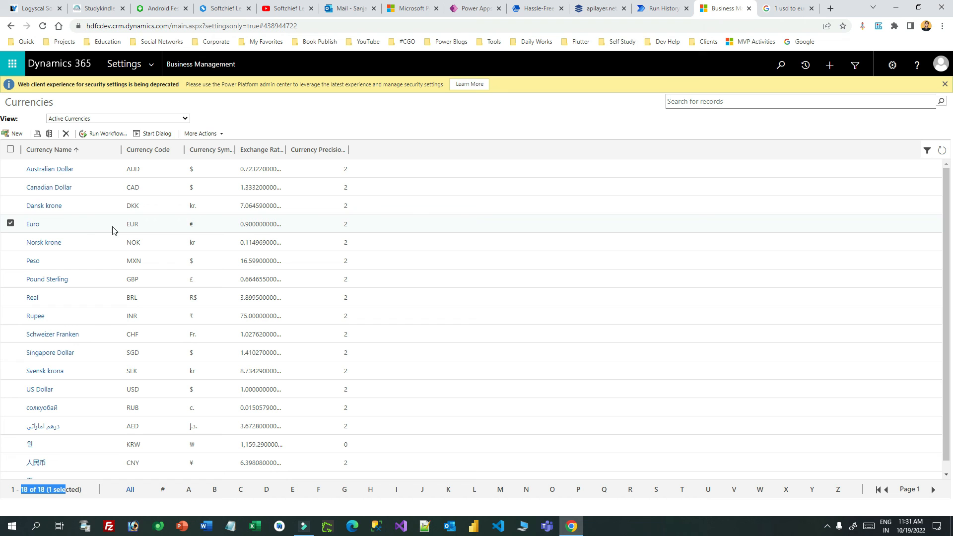
Refresh the Active Currencies list and check the Euro record's exchange rate.
click(942, 150)
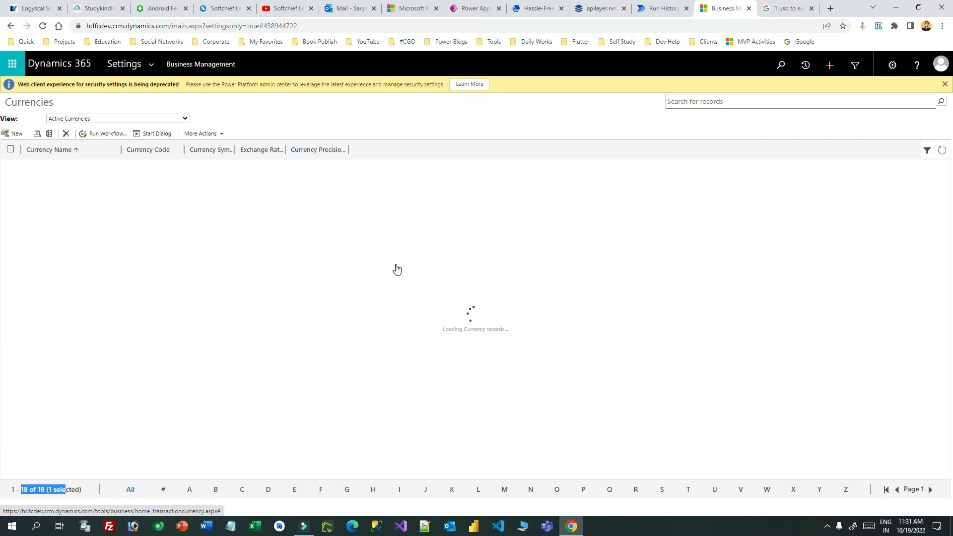
click(10, 224)
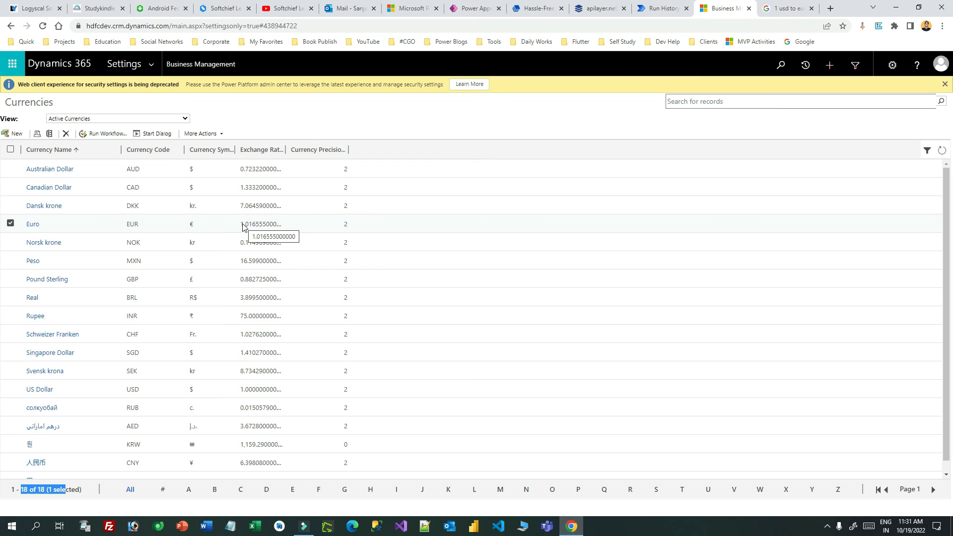
scroll(63, 356, down, 1)
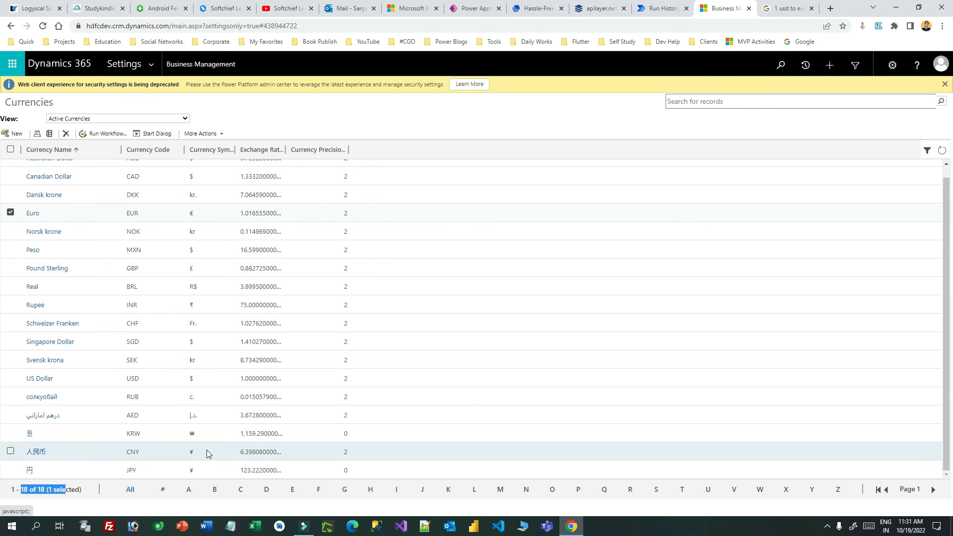
Find the Pound Sterling record among all currencies and compare its exchange rate with the USDGBP quote in the apilayer.net response.
click(344, 489)
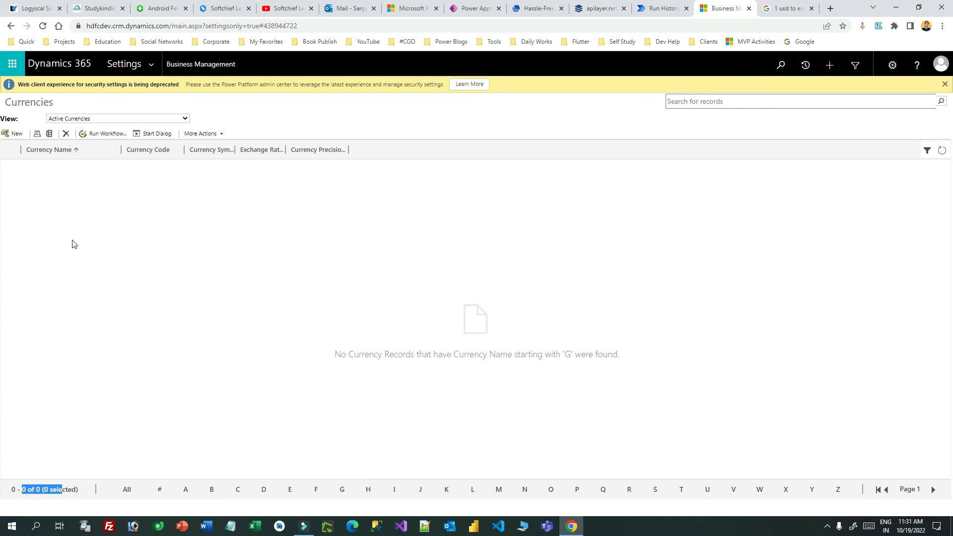
click(127, 490)
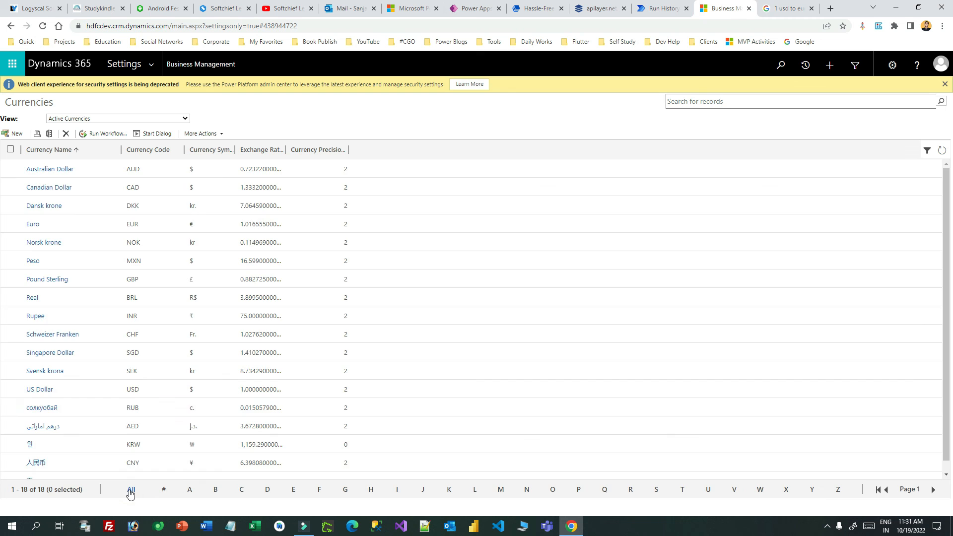
click(141, 279)
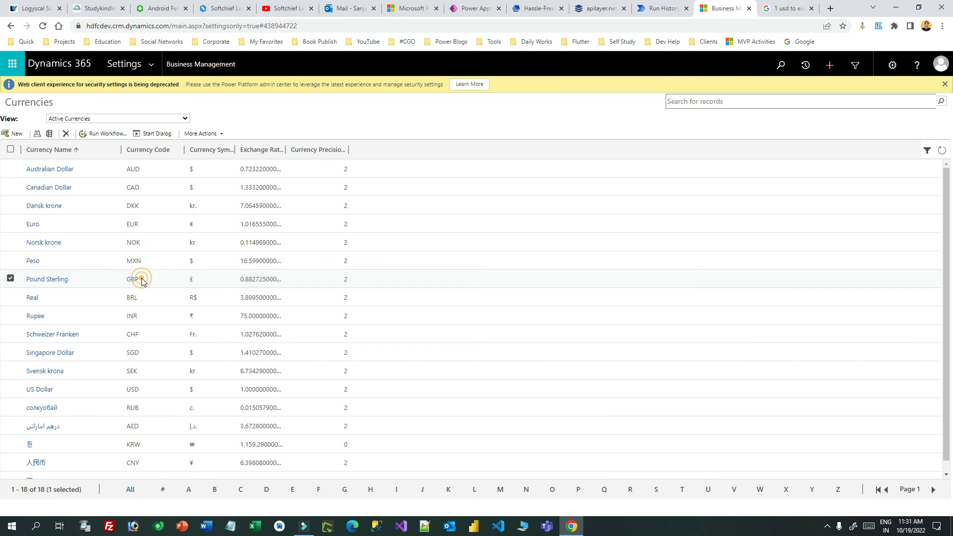
click(600, 8)
drag(149, 265, 223, 264)
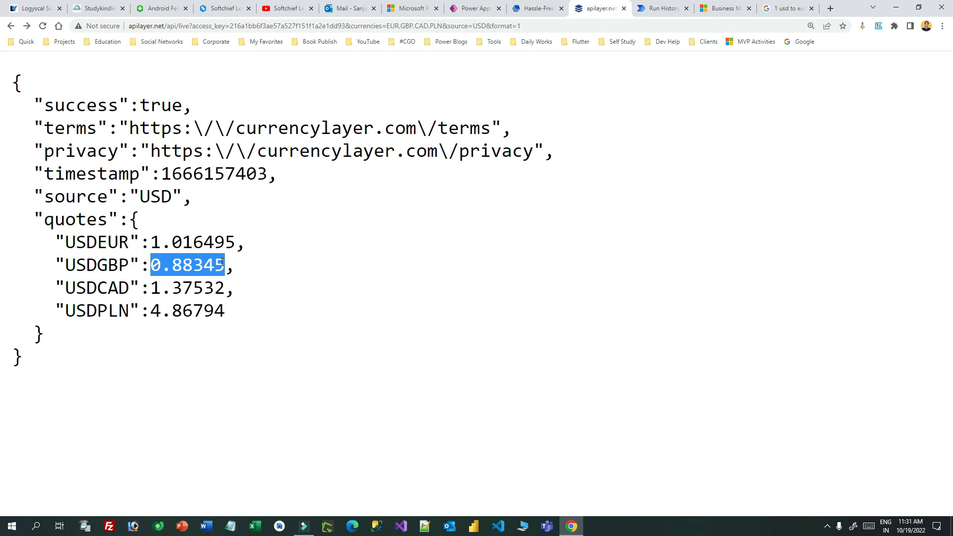
Reopen the Update Exchange Rates flow for editing and review its manual trigger's options and the actions down to the Switch cases.
click(661, 9)
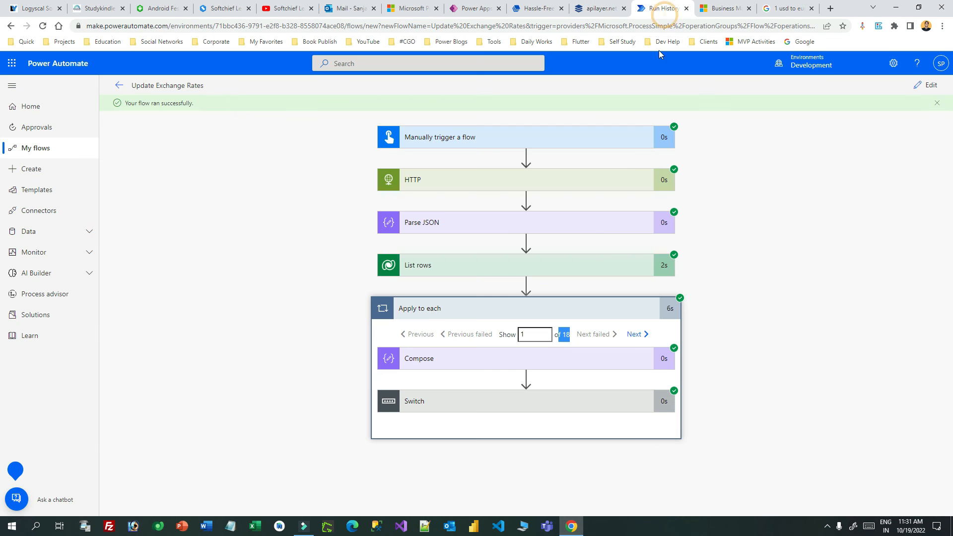
click(923, 85)
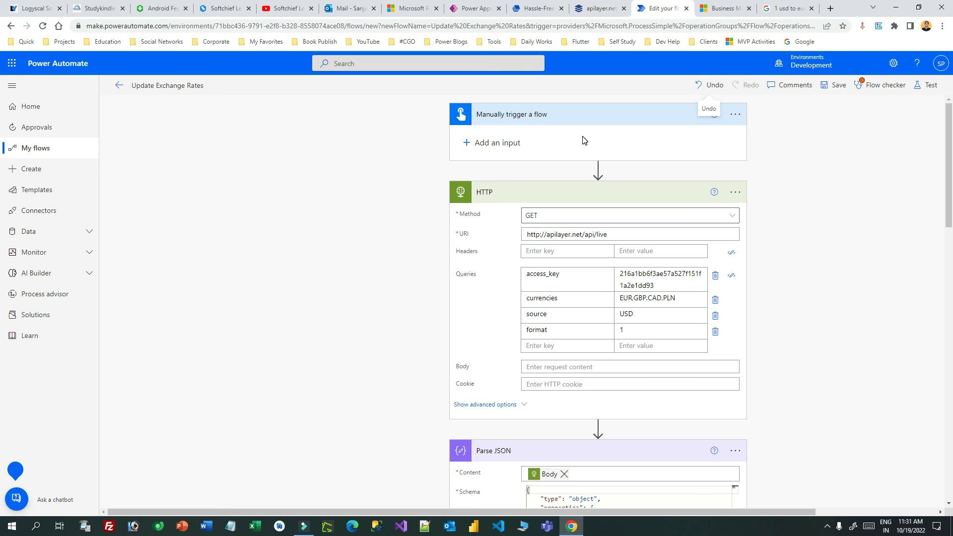
click(598, 170)
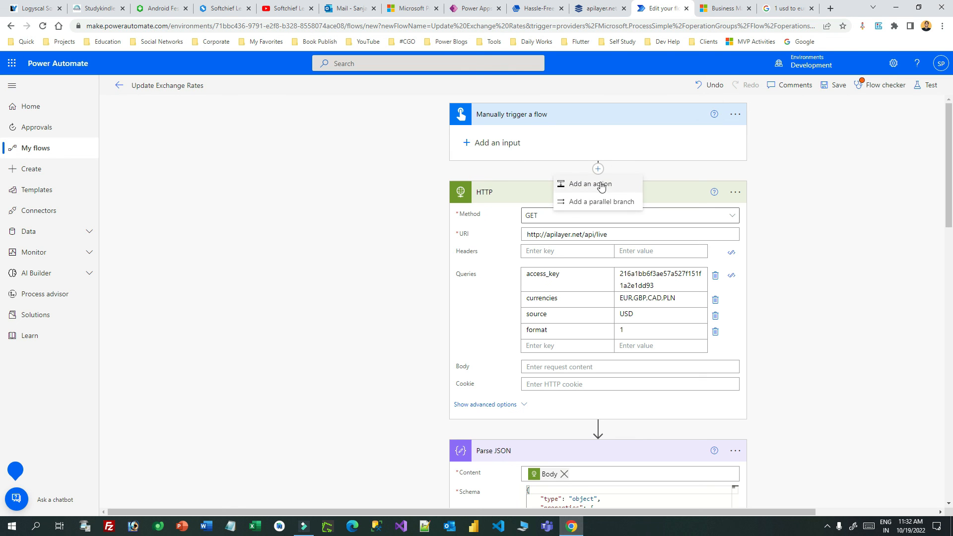
click(419, 168)
click(781, 126)
click(731, 115)
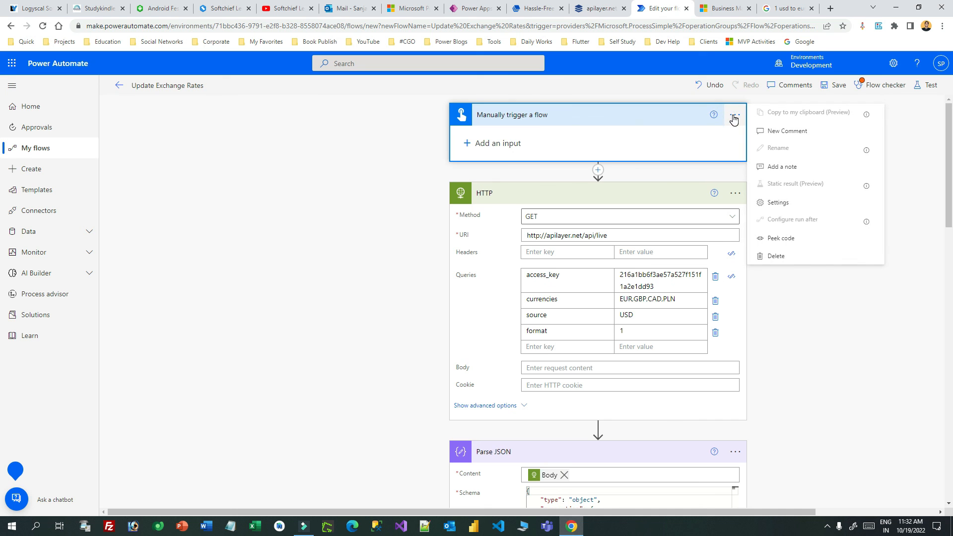
scroll(804, 271, down, 20)
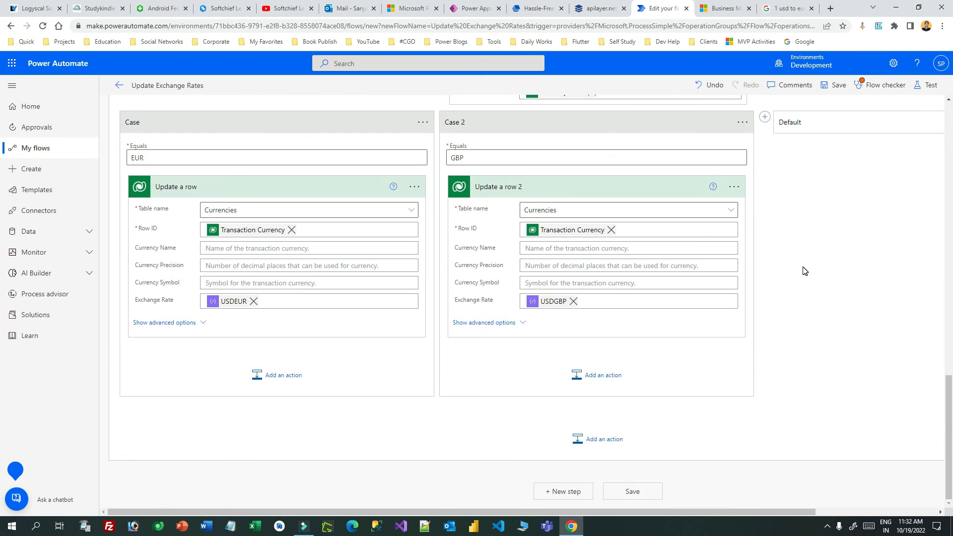
scroll(804, 271, up, 20)
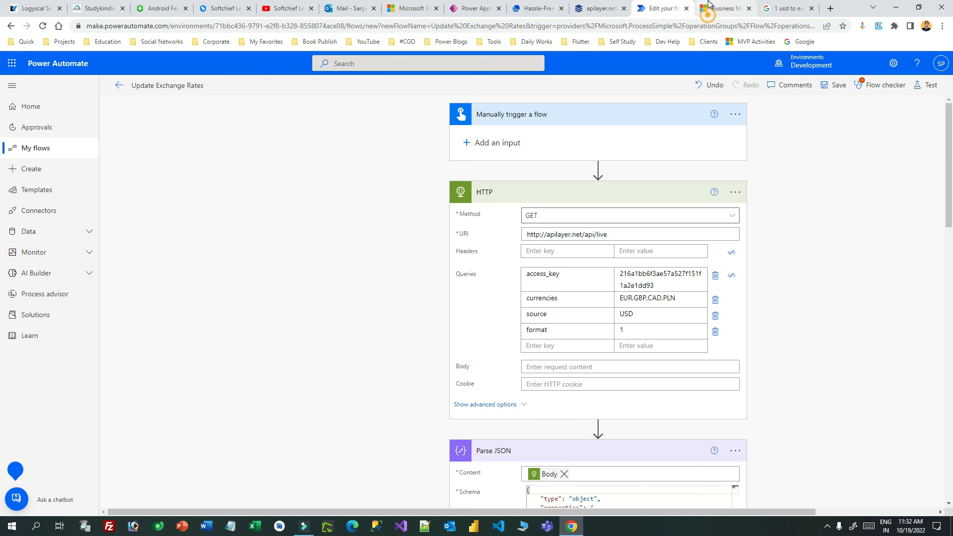
Switch to the Dynamics 365 Currencies list and deselect the Pound Sterling record.
click(709, 5)
click(10, 280)
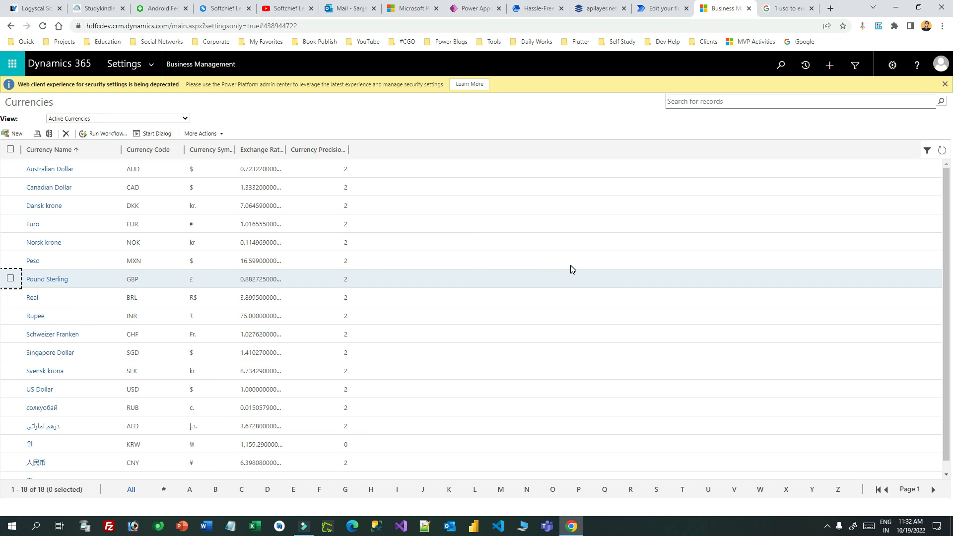